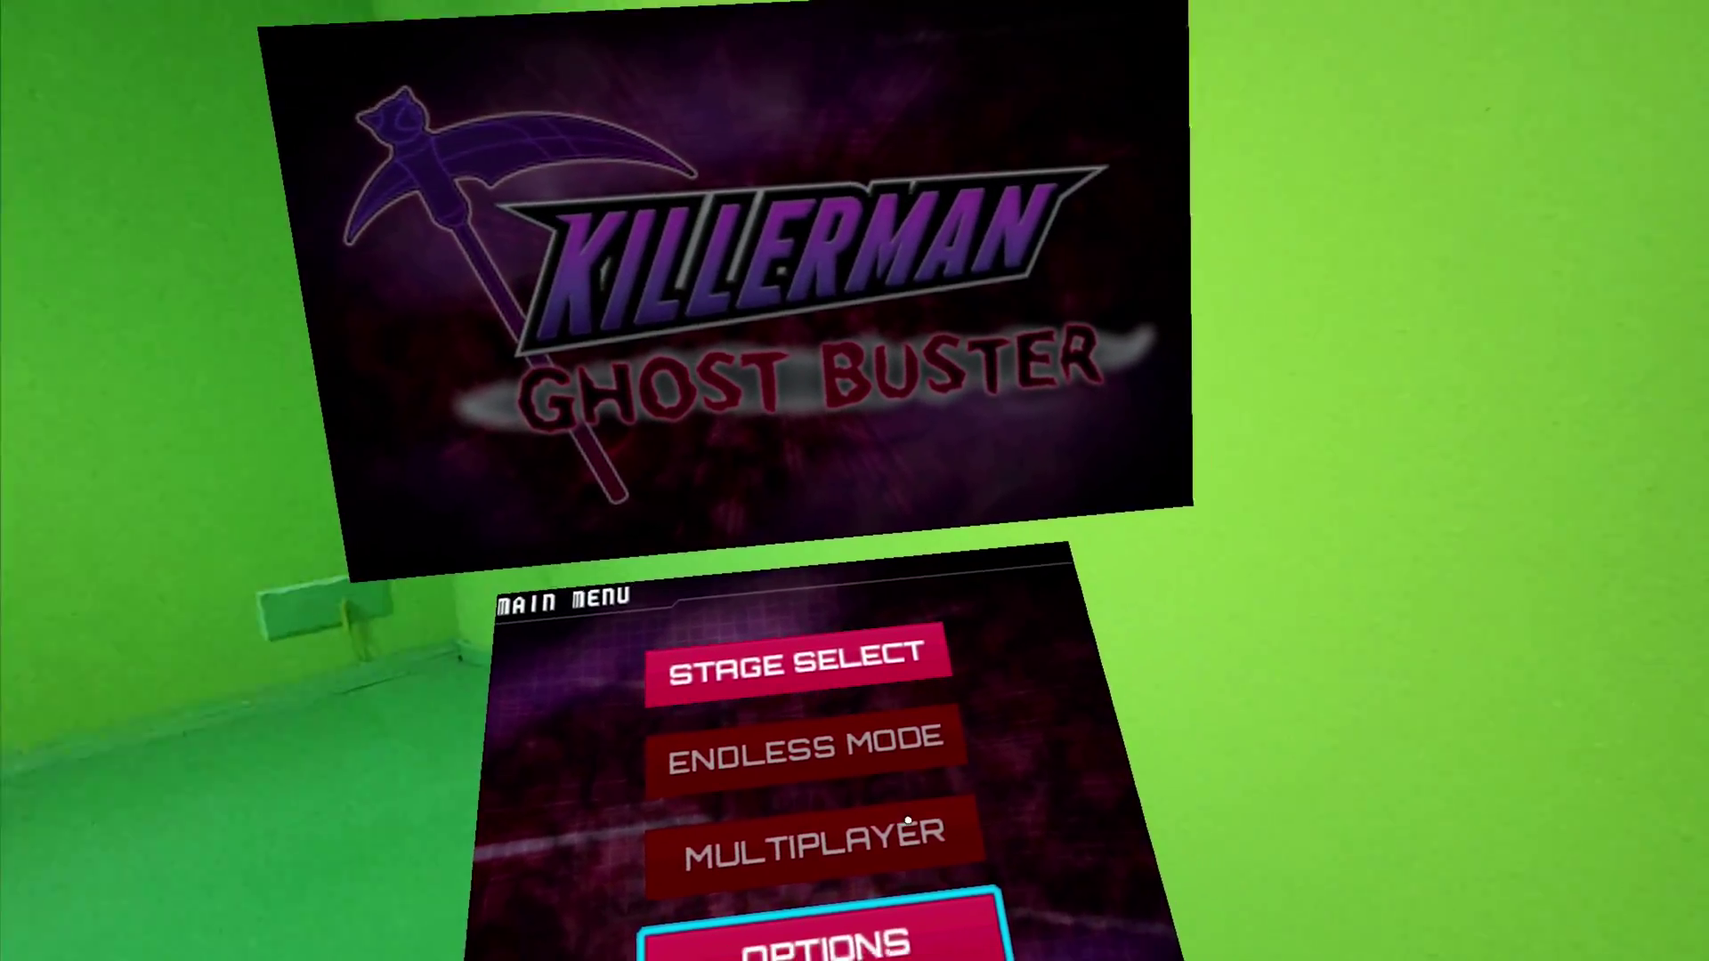
# Go to STAGE SELECT and start the Hades stage of Killerman Ghost Buster
pyautogui.click(801, 668)
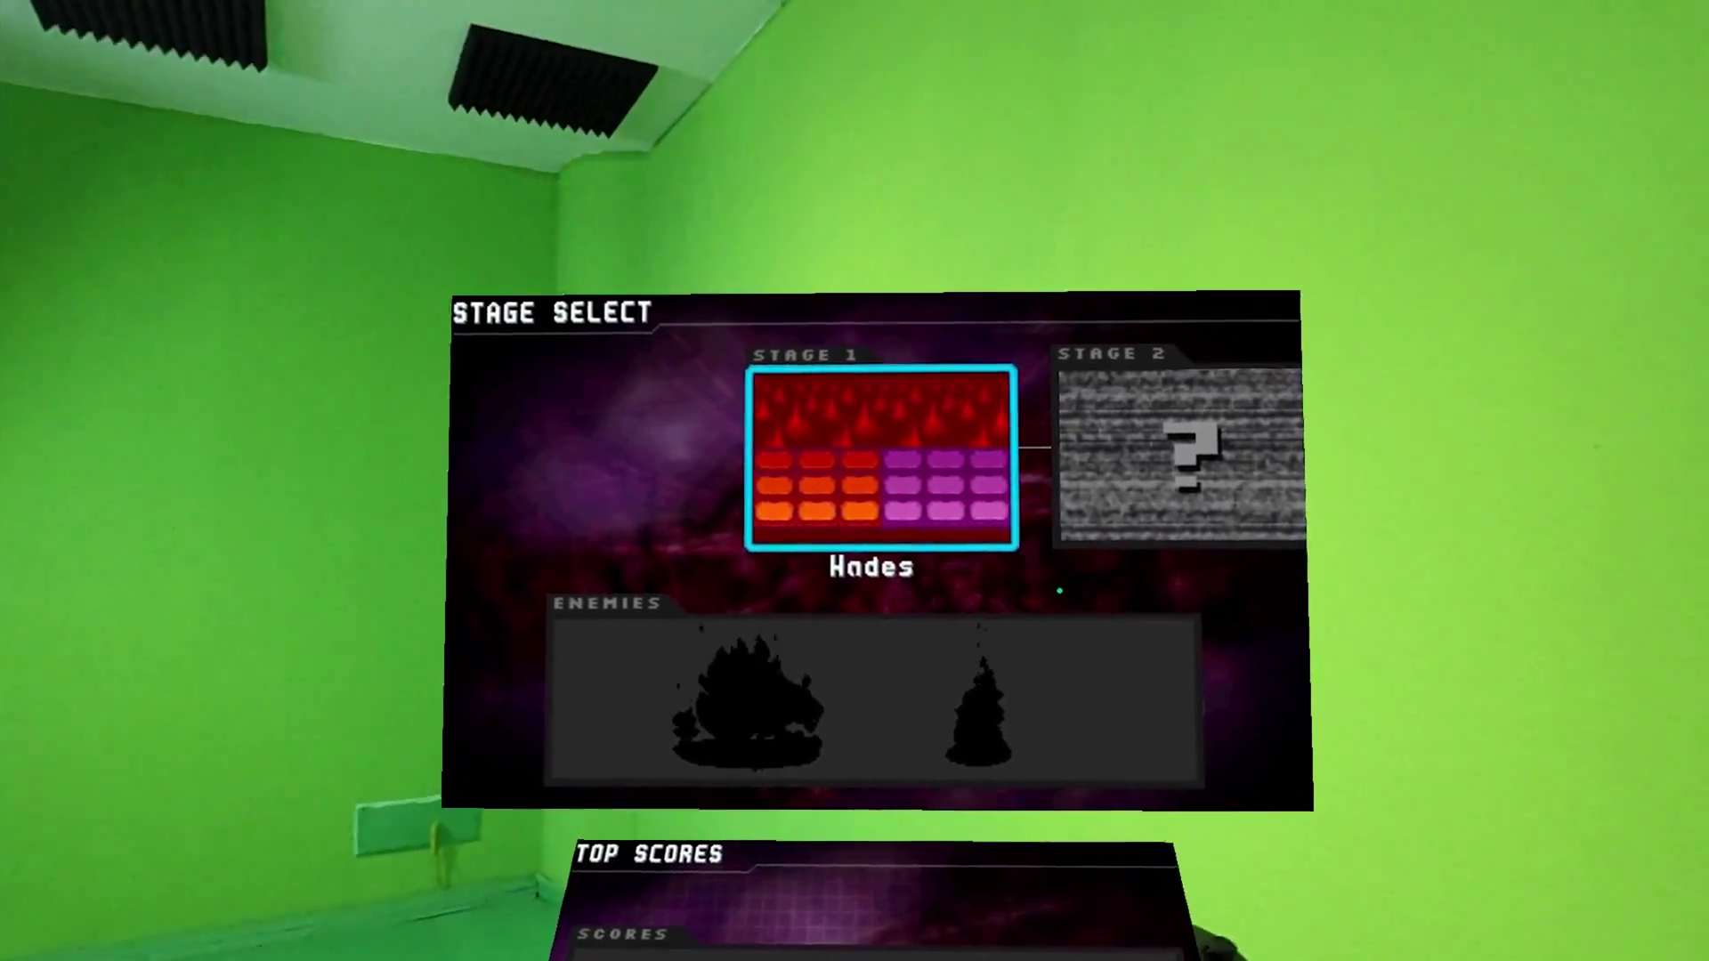
pyautogui.click(881, 458)
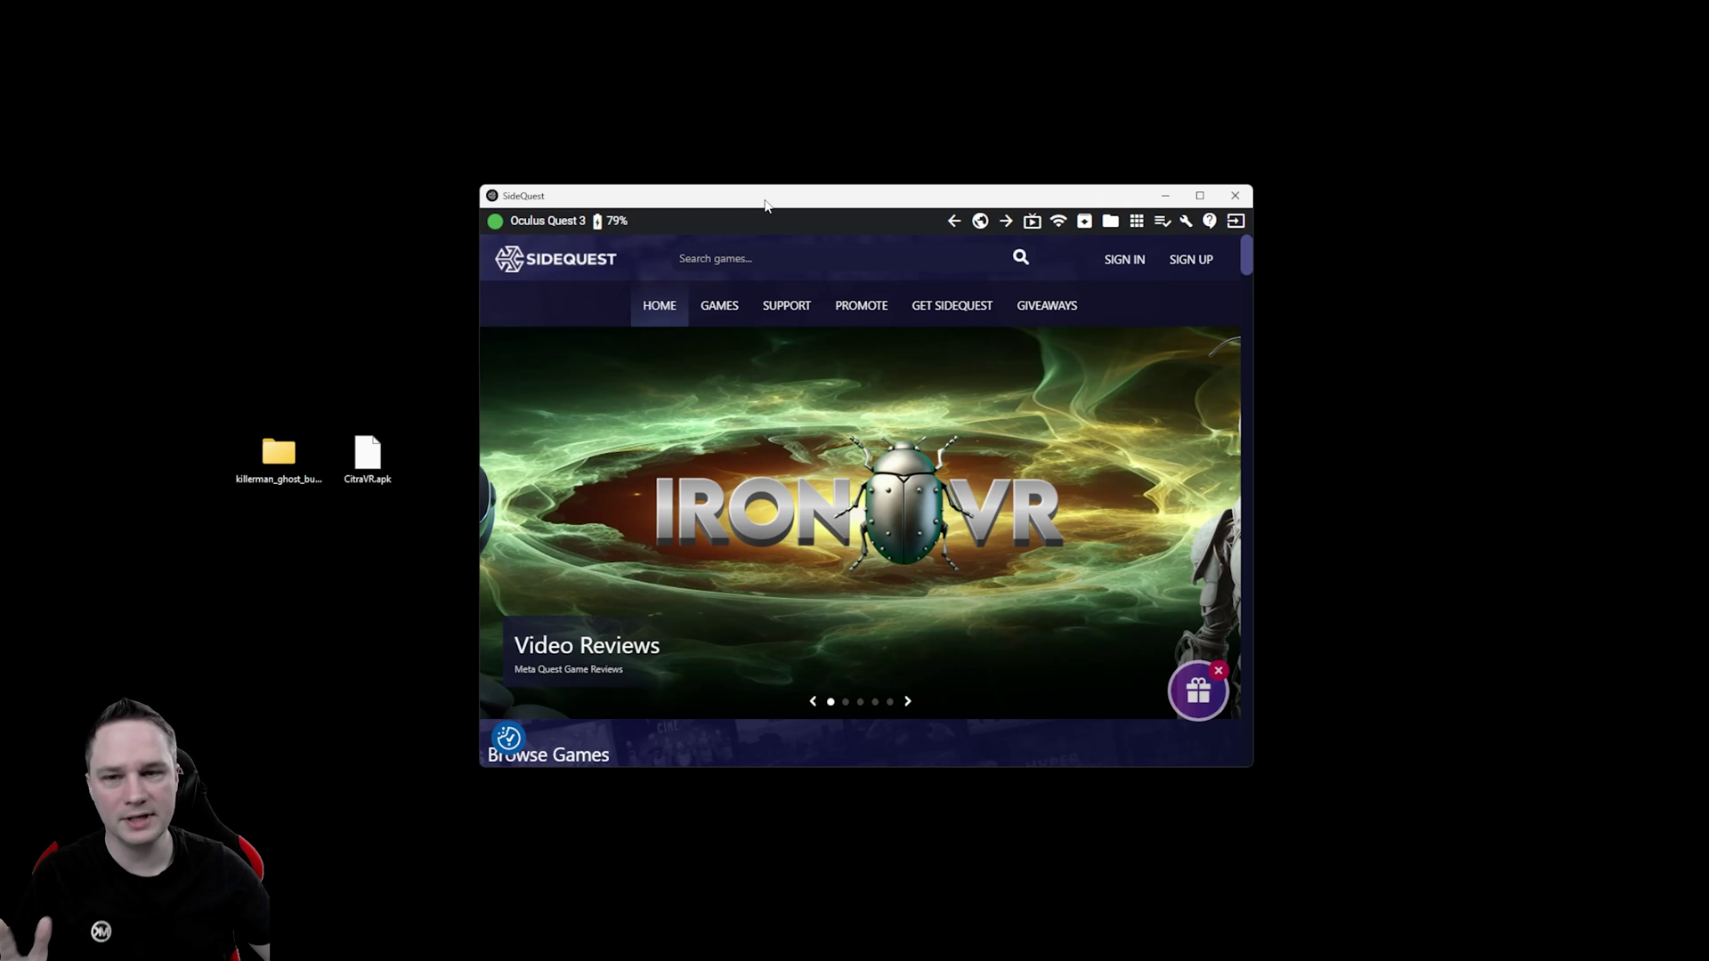
pyautogui.moveTo(766, 206); pyautogui.dragTo(762, 199)
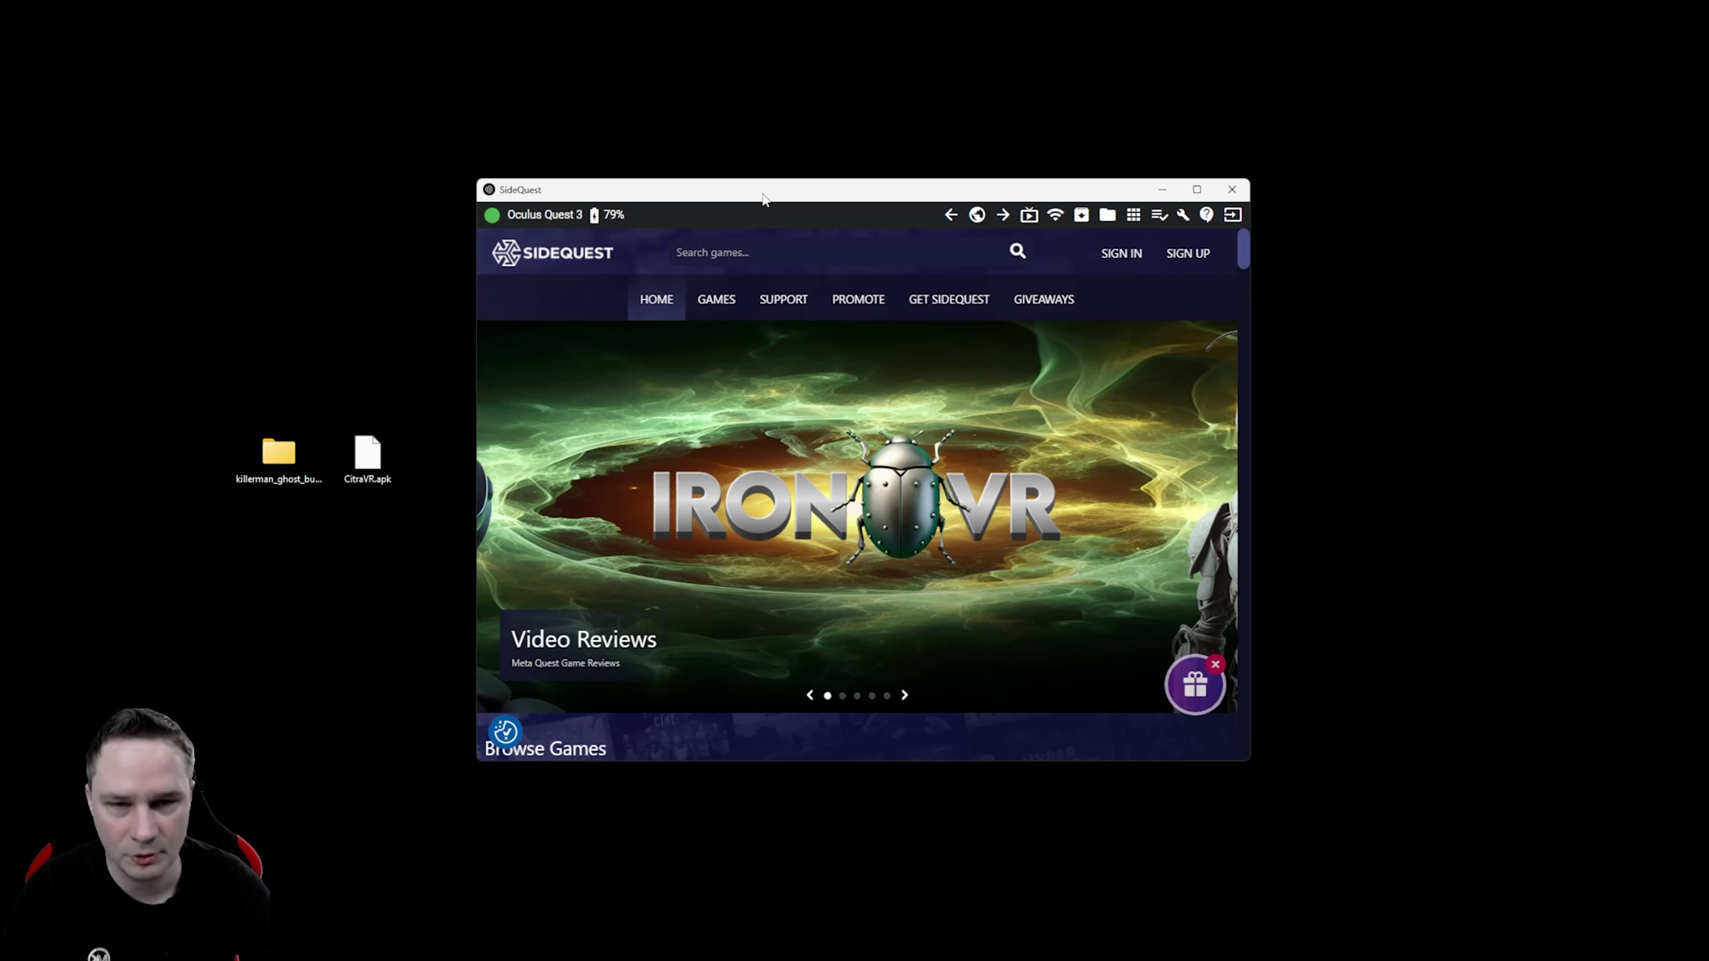
pyautogui.moveTo(567, 197)
pyautogui.mouseDown()
pyautogui.moveTo(545, 222)
pyautogui.moveTo(564, 211)
pyautogui.mouseUp()
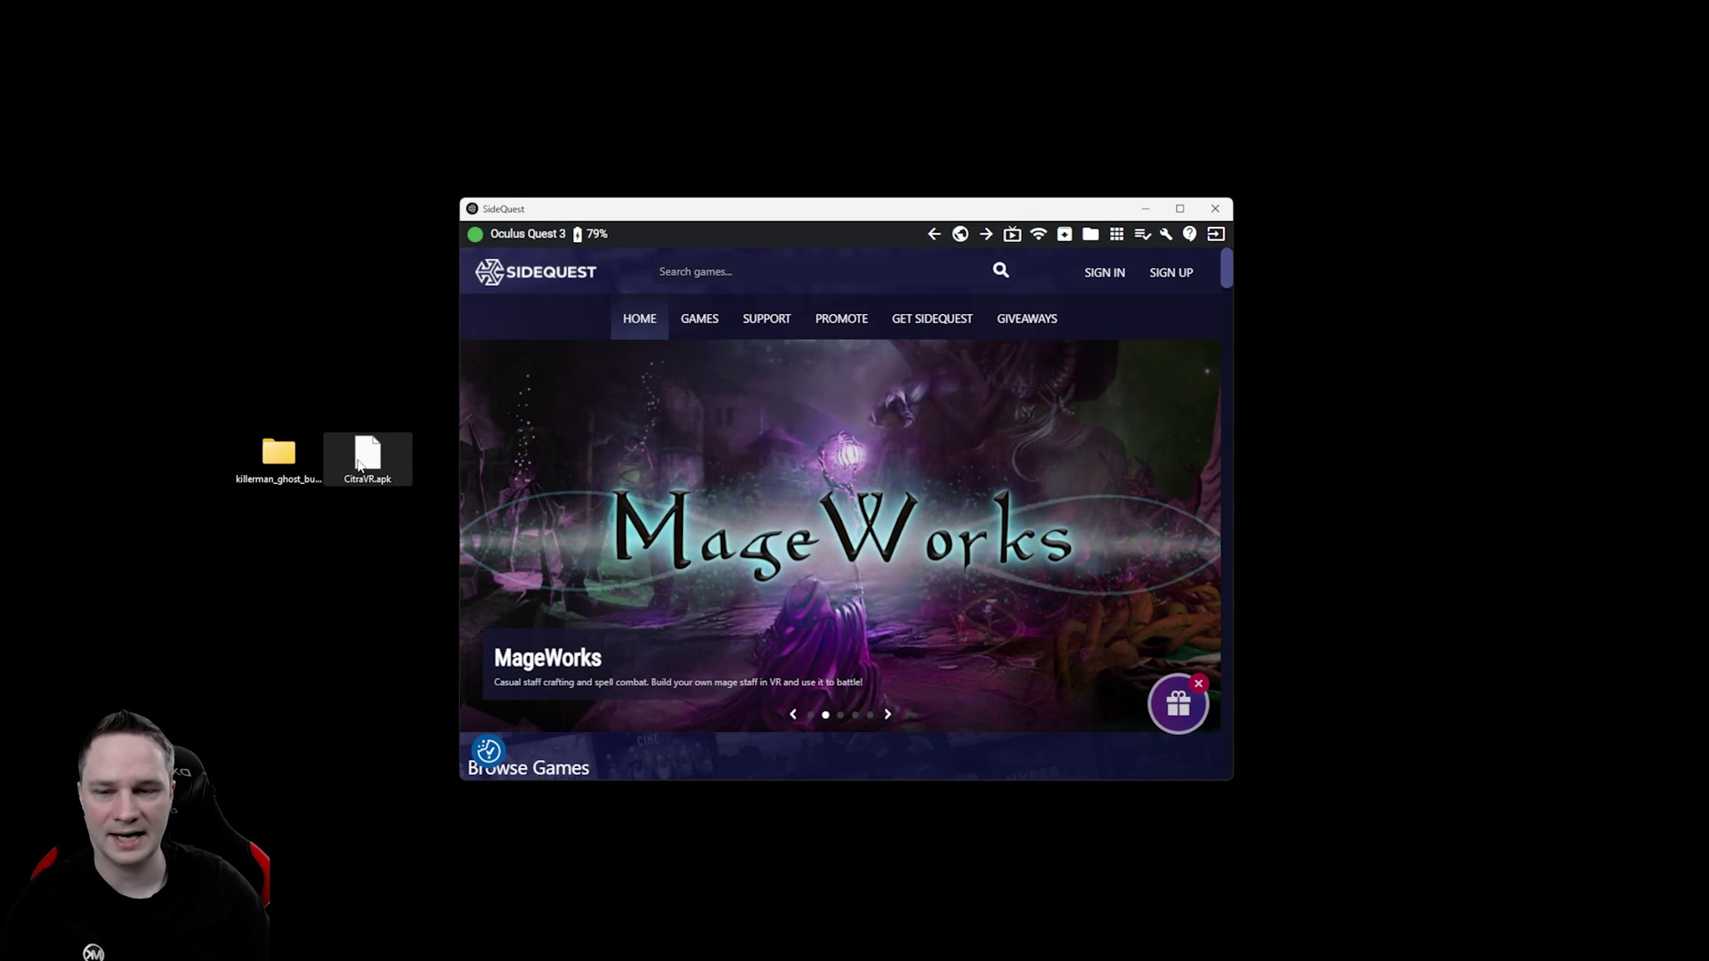
pyautogui.click(389, 445)
pyautogui.moveTo(389, 445)
pyautogui.mouseDown()
pyautogui.moveTo(379, 398)
pyautogui.moveTo(377, 455)
pyautogui.mouseUp()
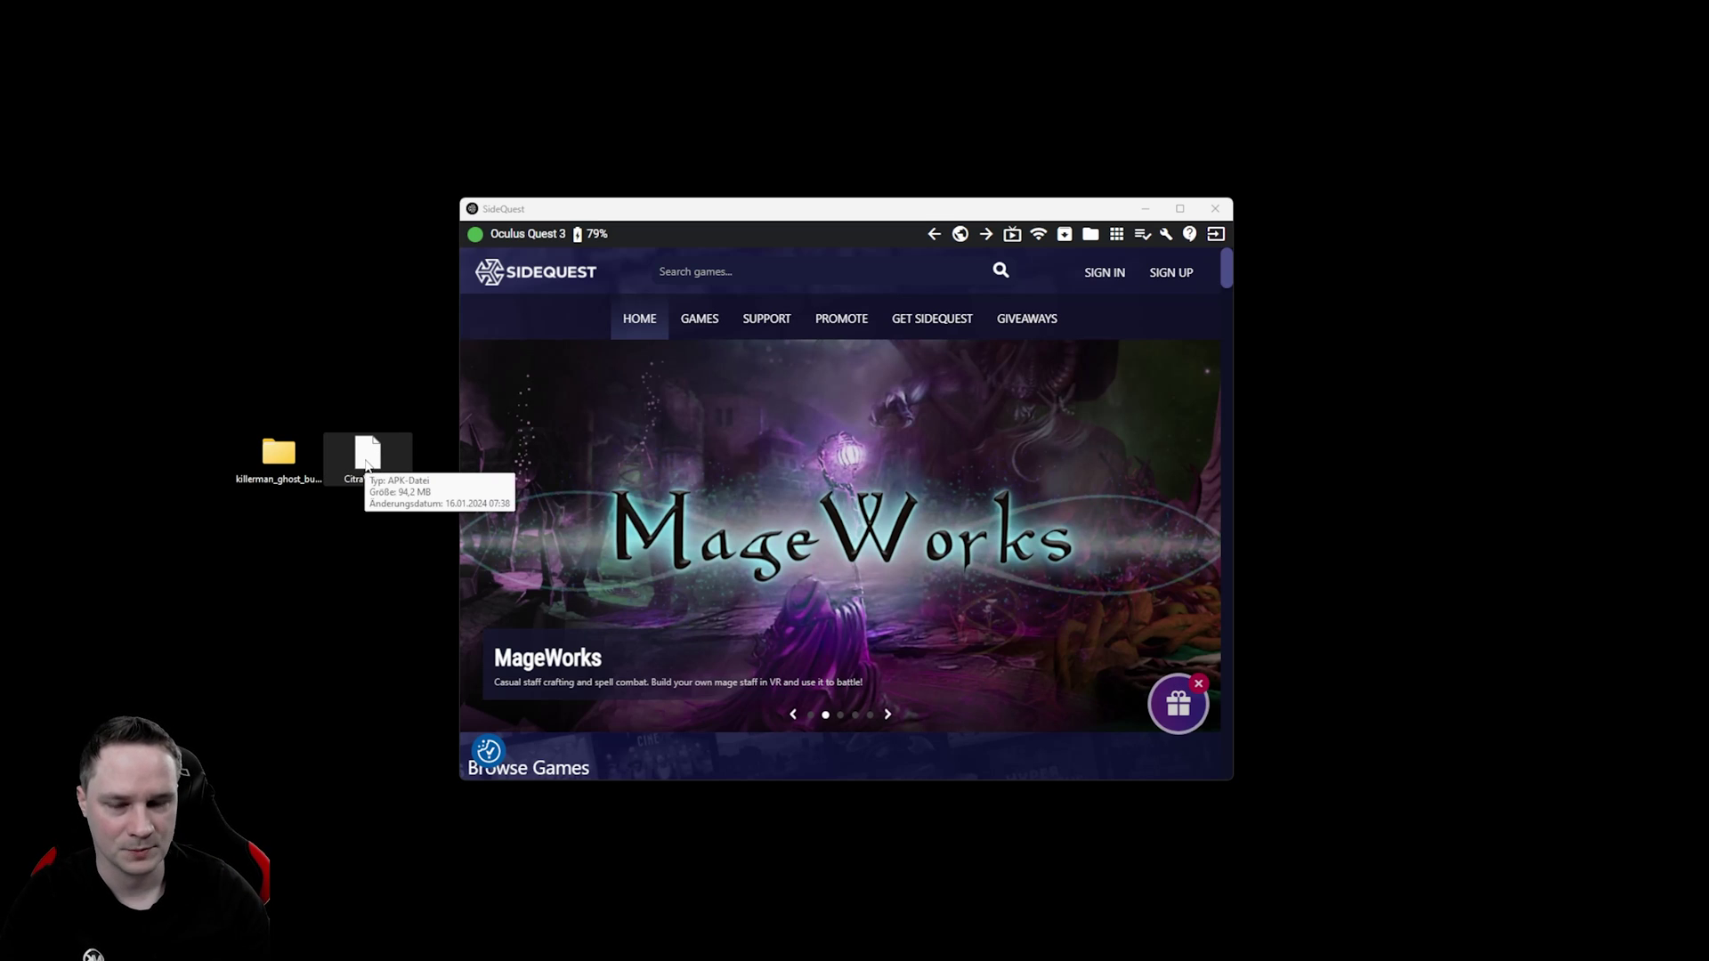
pyautogui.click(367, 462)
pyautogui.moveTo(736, 215); pyautogui.dragTo(736, 207)
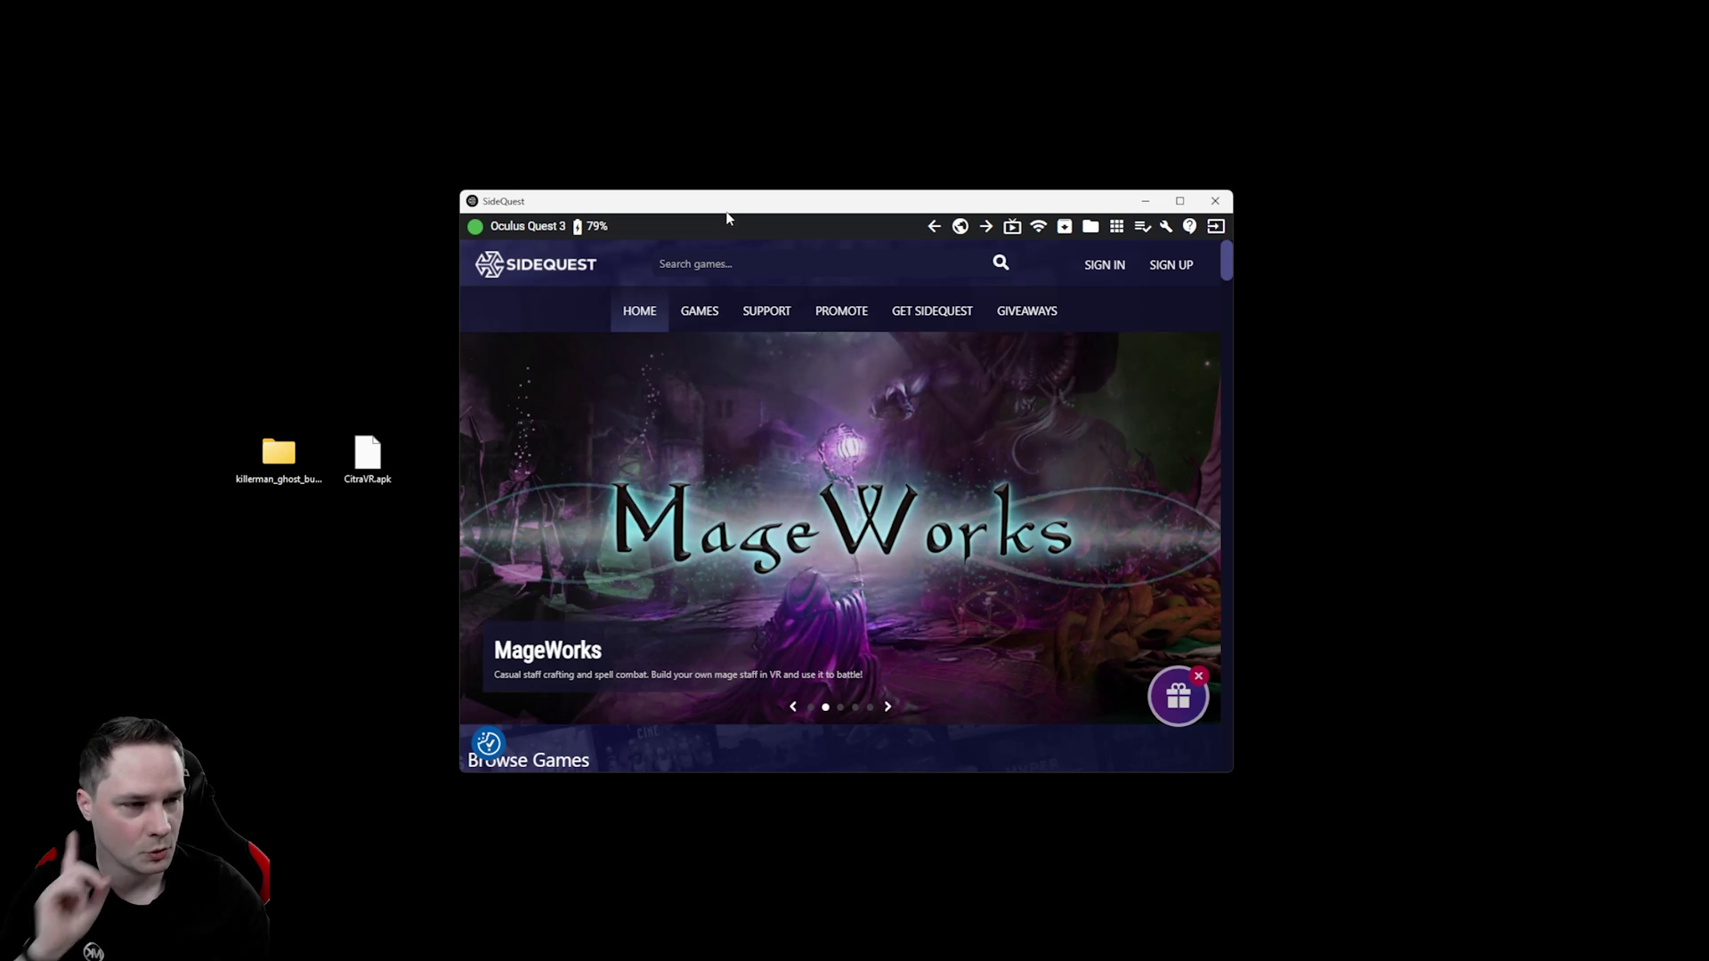
pyautogui.click(1064, 228)
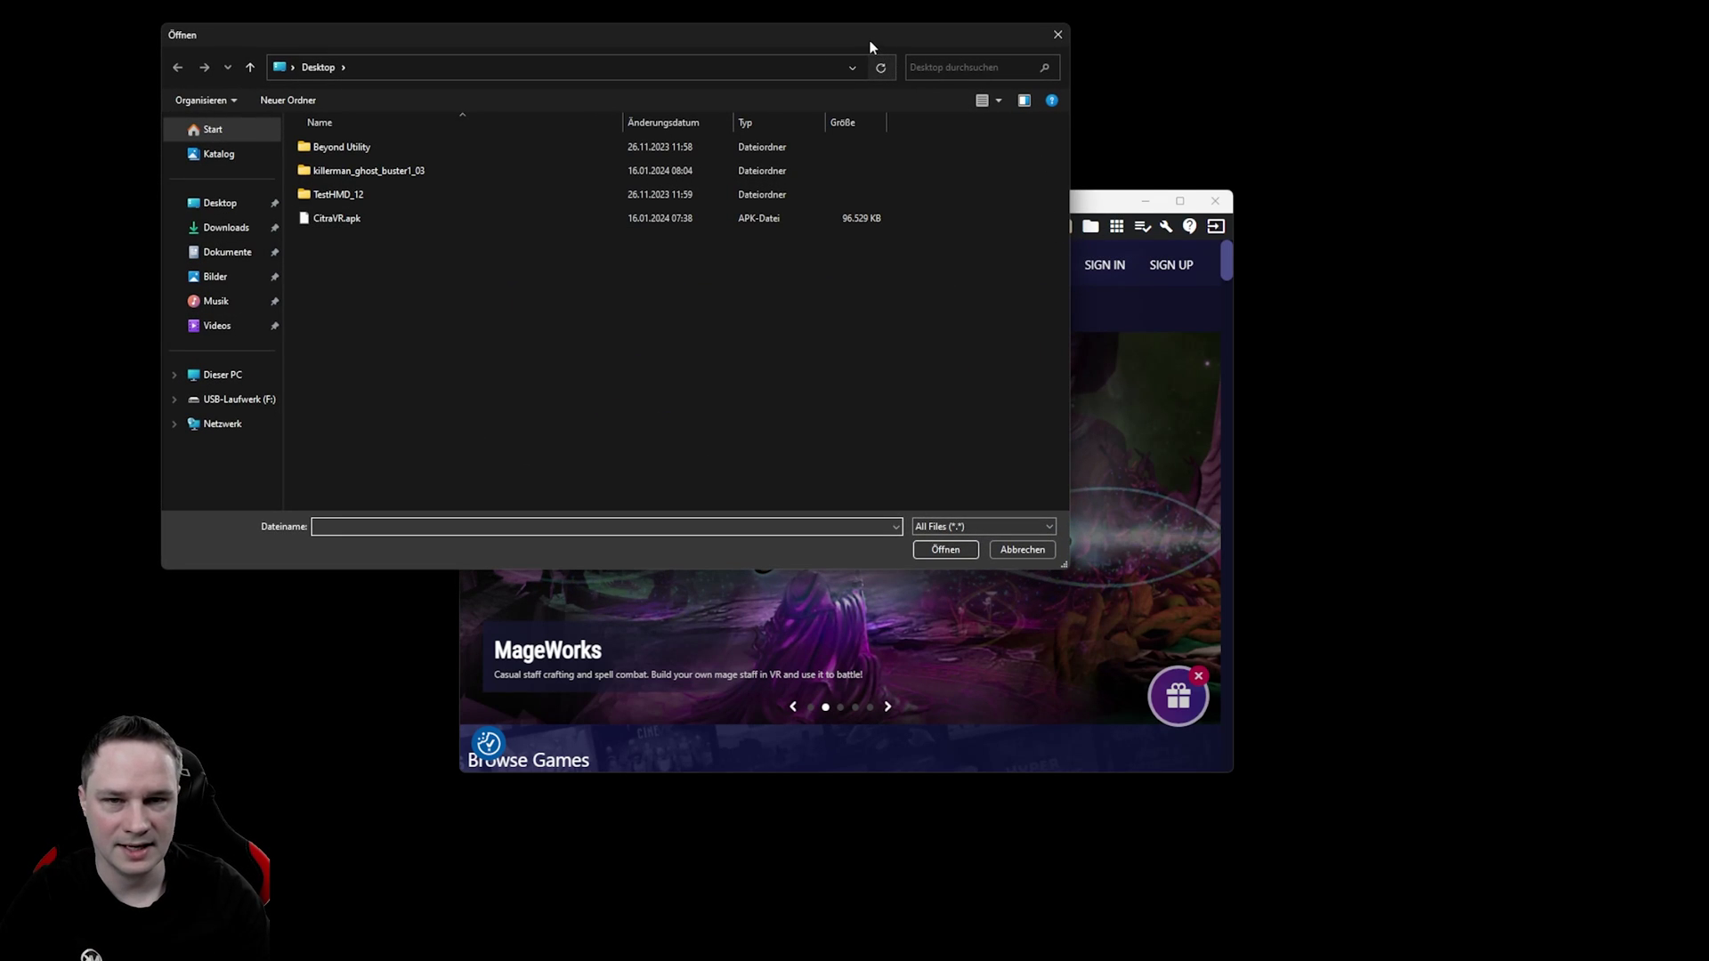
# Install CitraVR.apk onto the Quest 3 and check the install tasks list
pyautogui.click(342, 219)
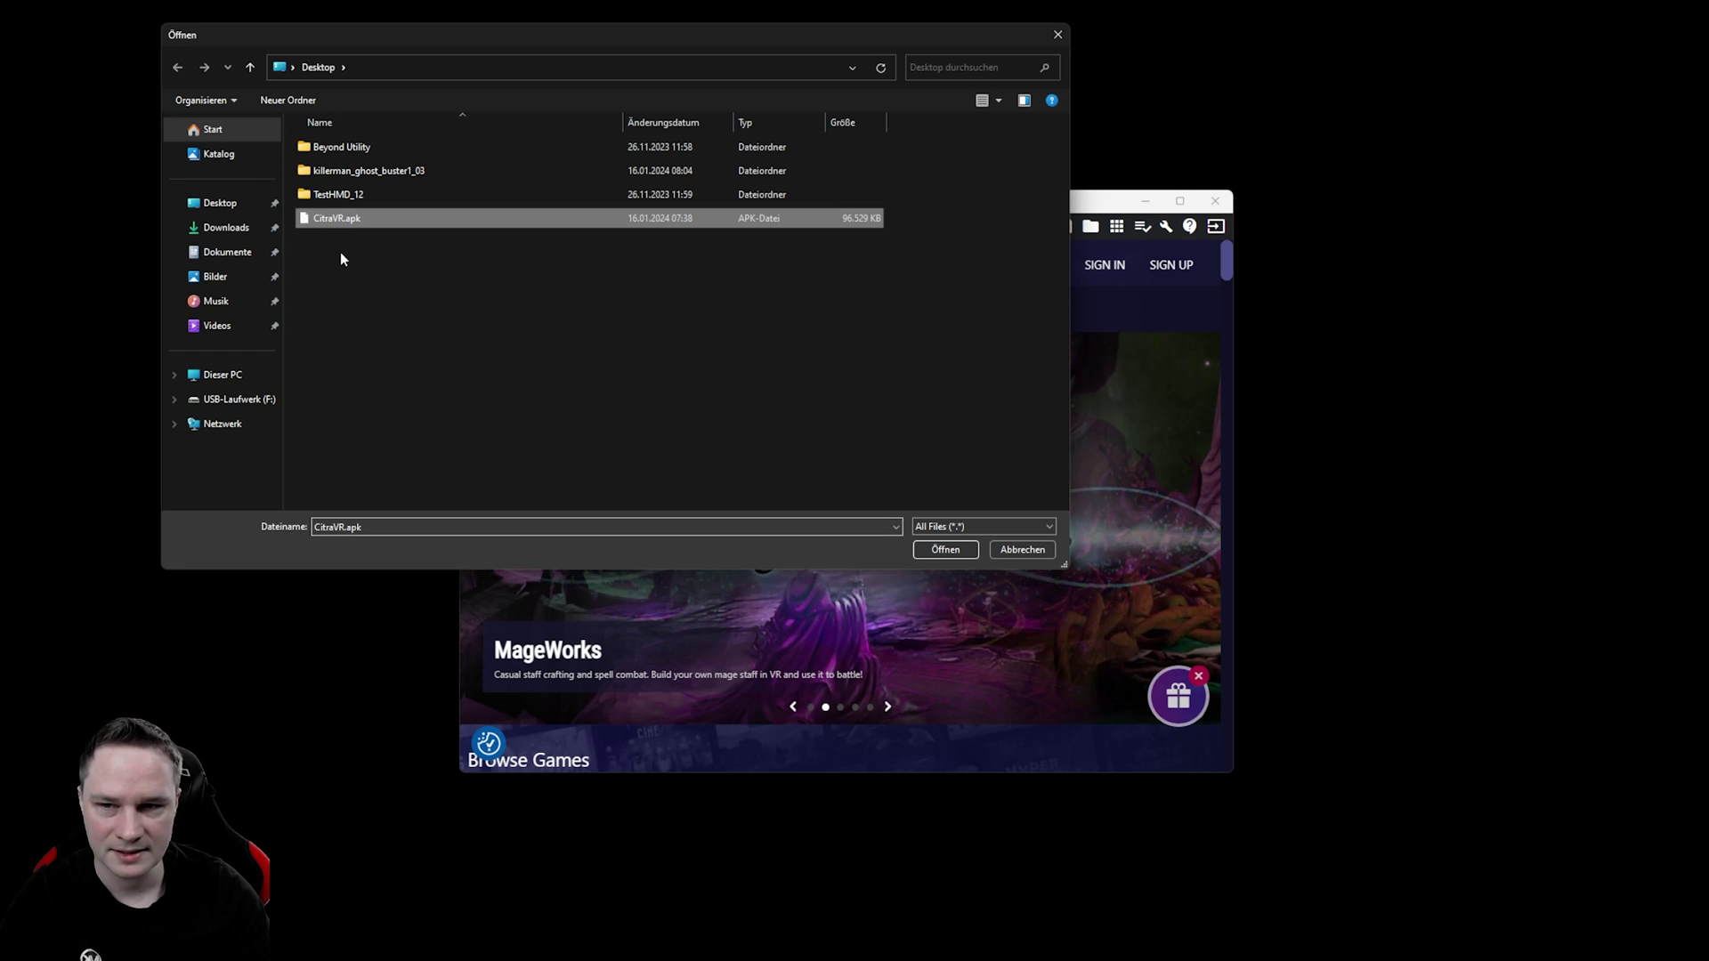
pyautogui.click(943, 548)
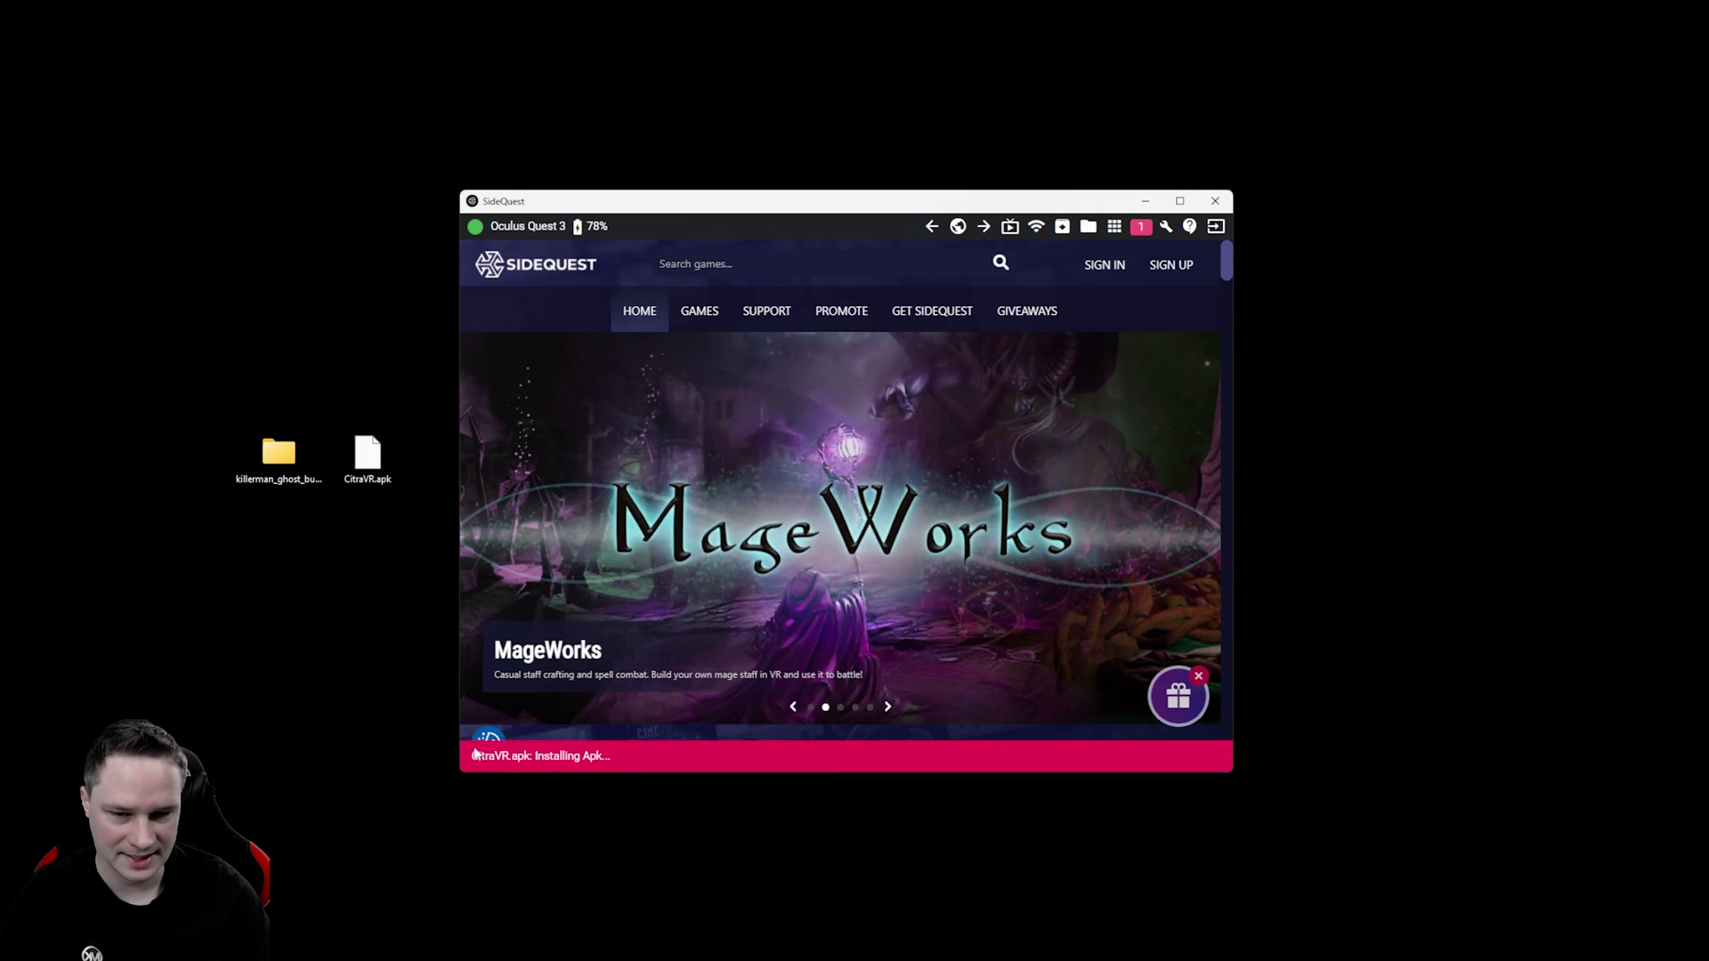
pyautogui.click(1143, 228)
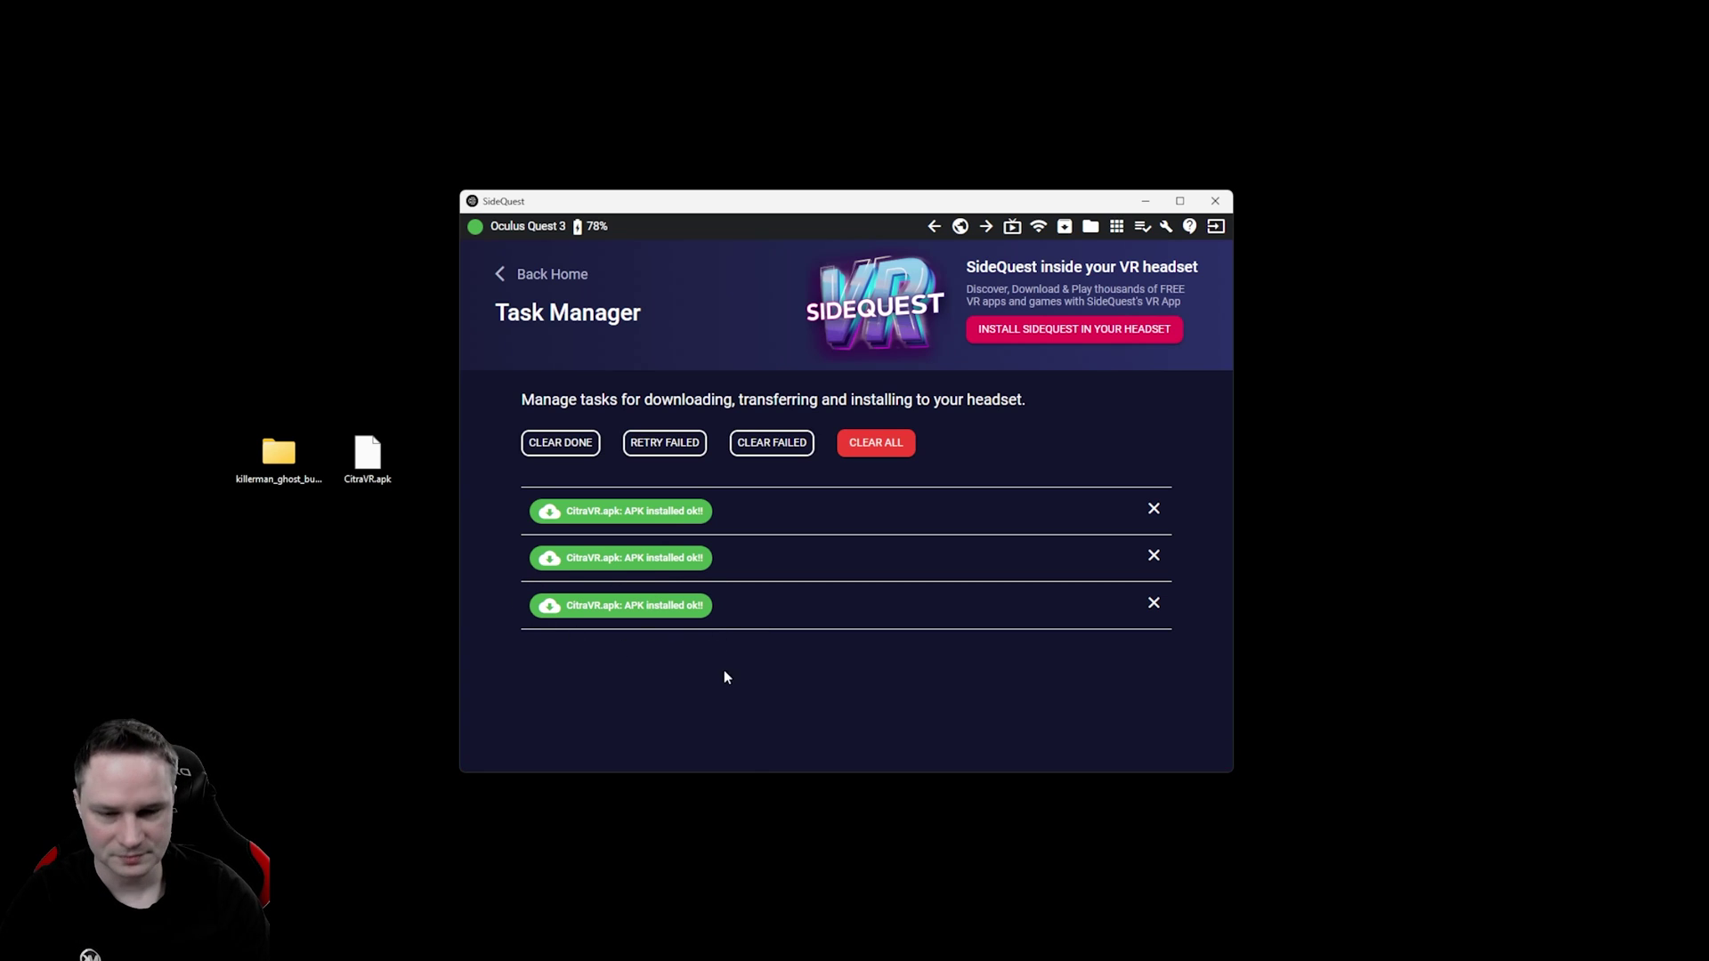
pyautogui.hotkey('alt', 'Tab')
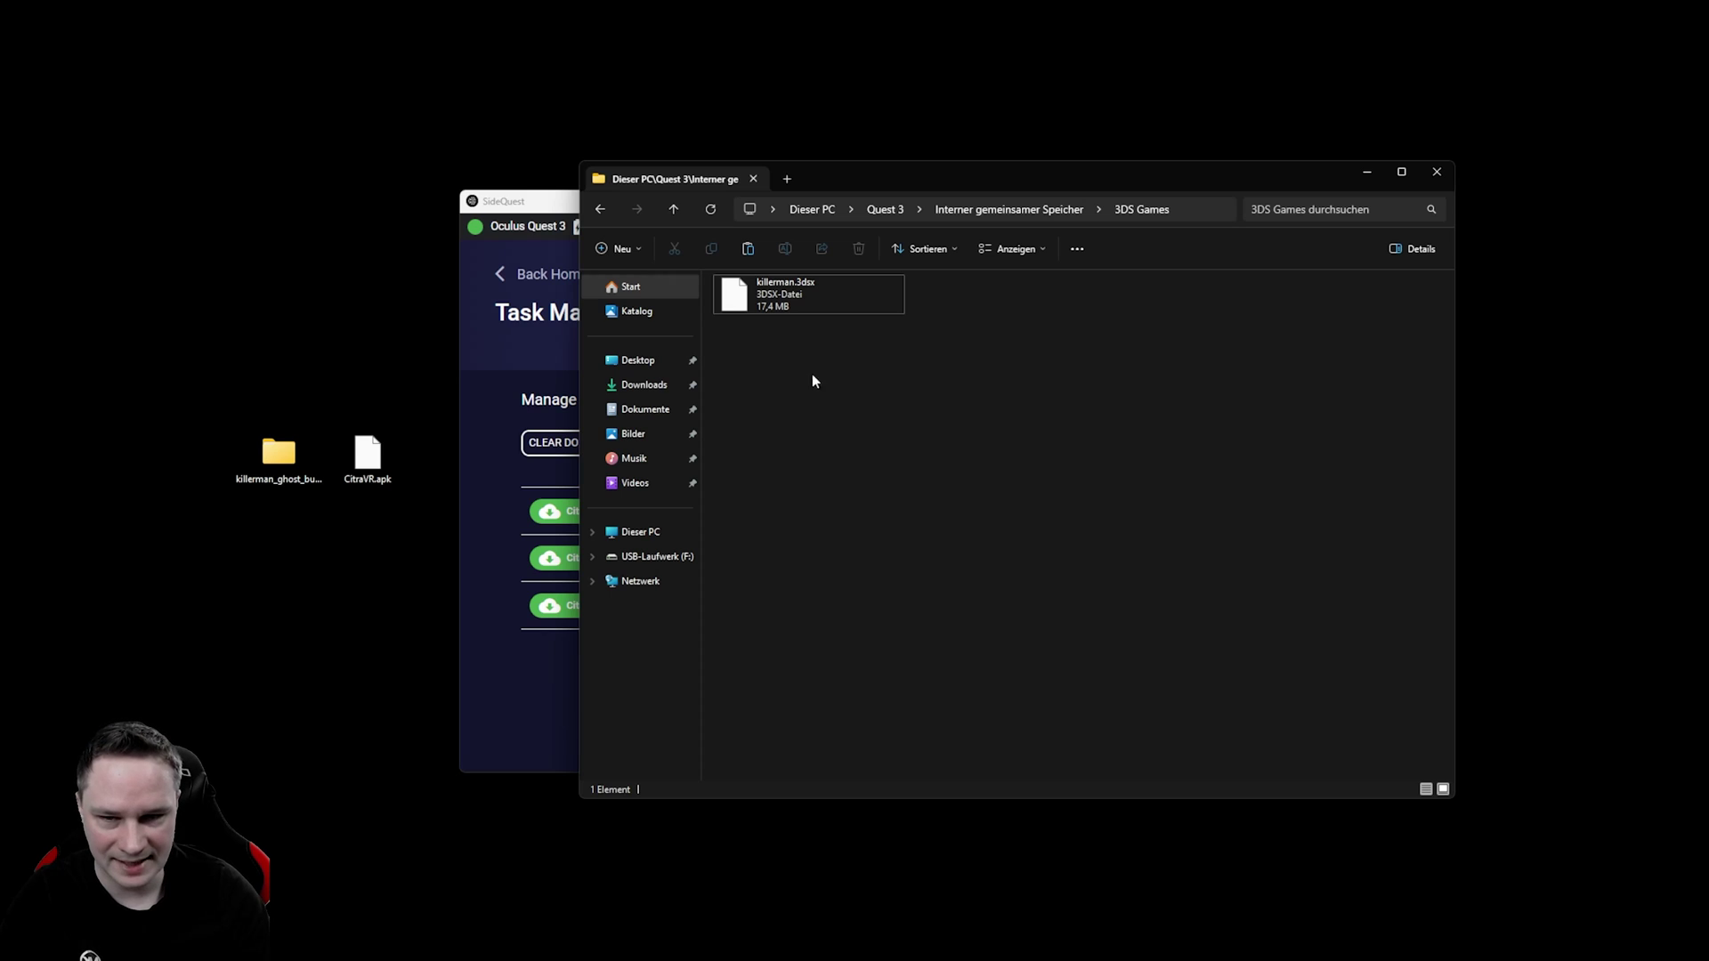
# Show Dieser PC in File Explorer, reposition the window, and open the Quest 3 device
pyautogui.click(639, 531)
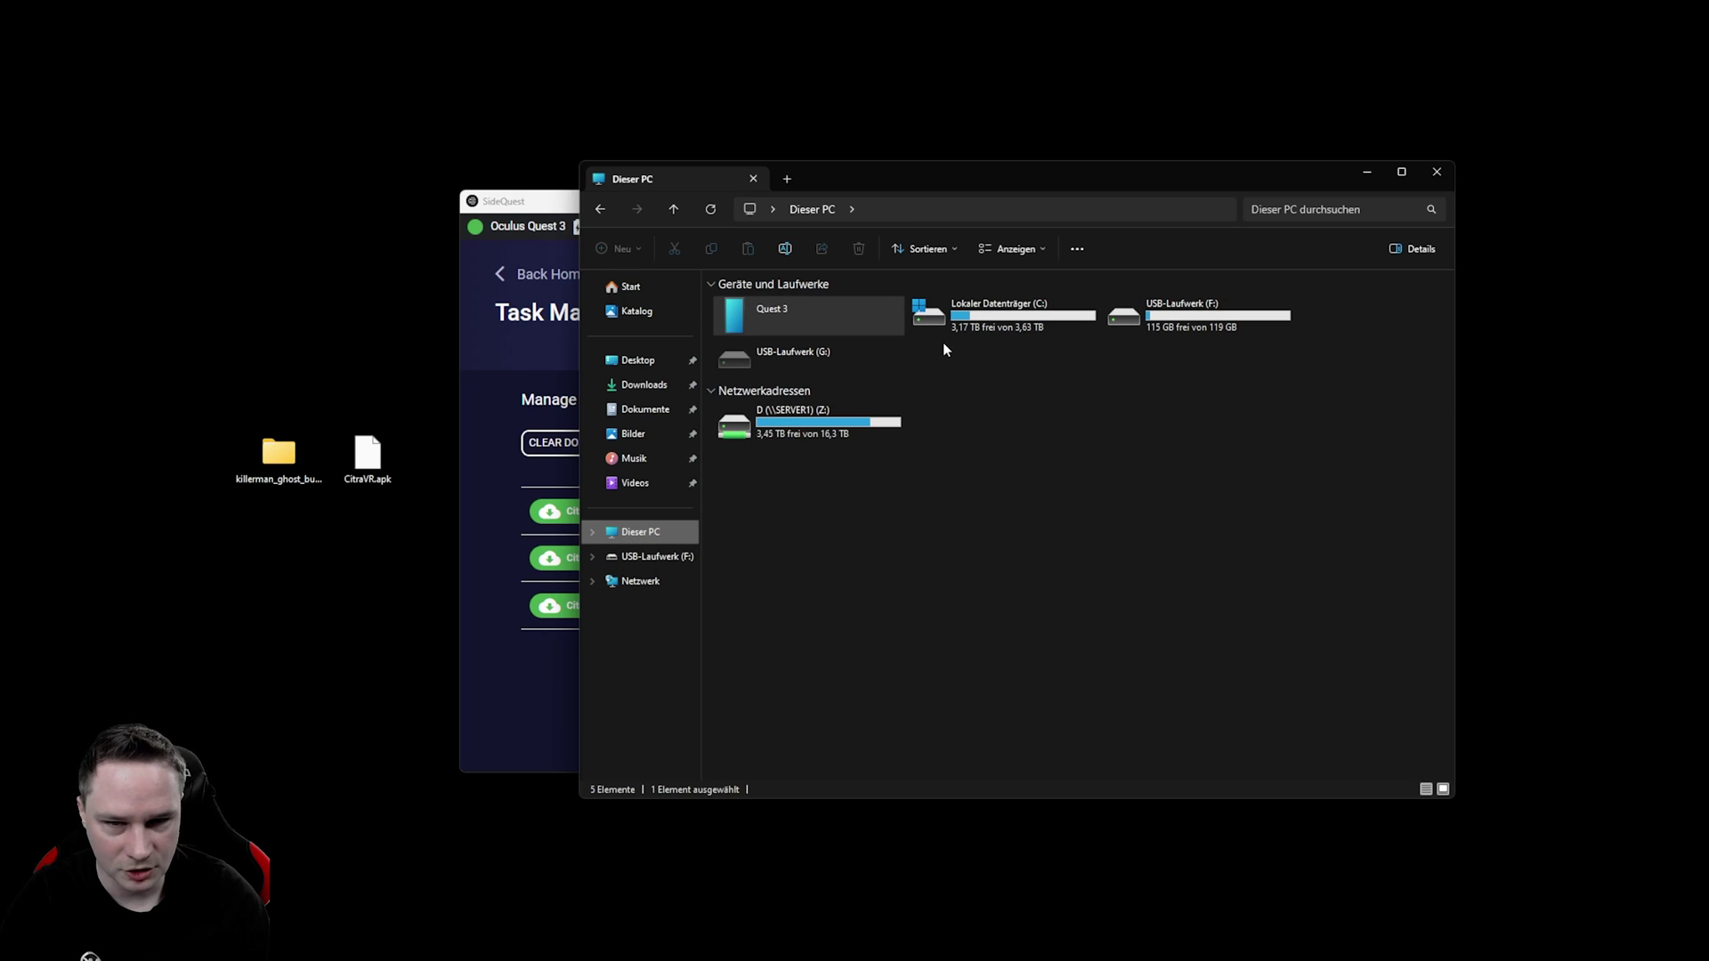
pyautogui.moveTo(898, 186); pyautogui.dragTo(815, 265)
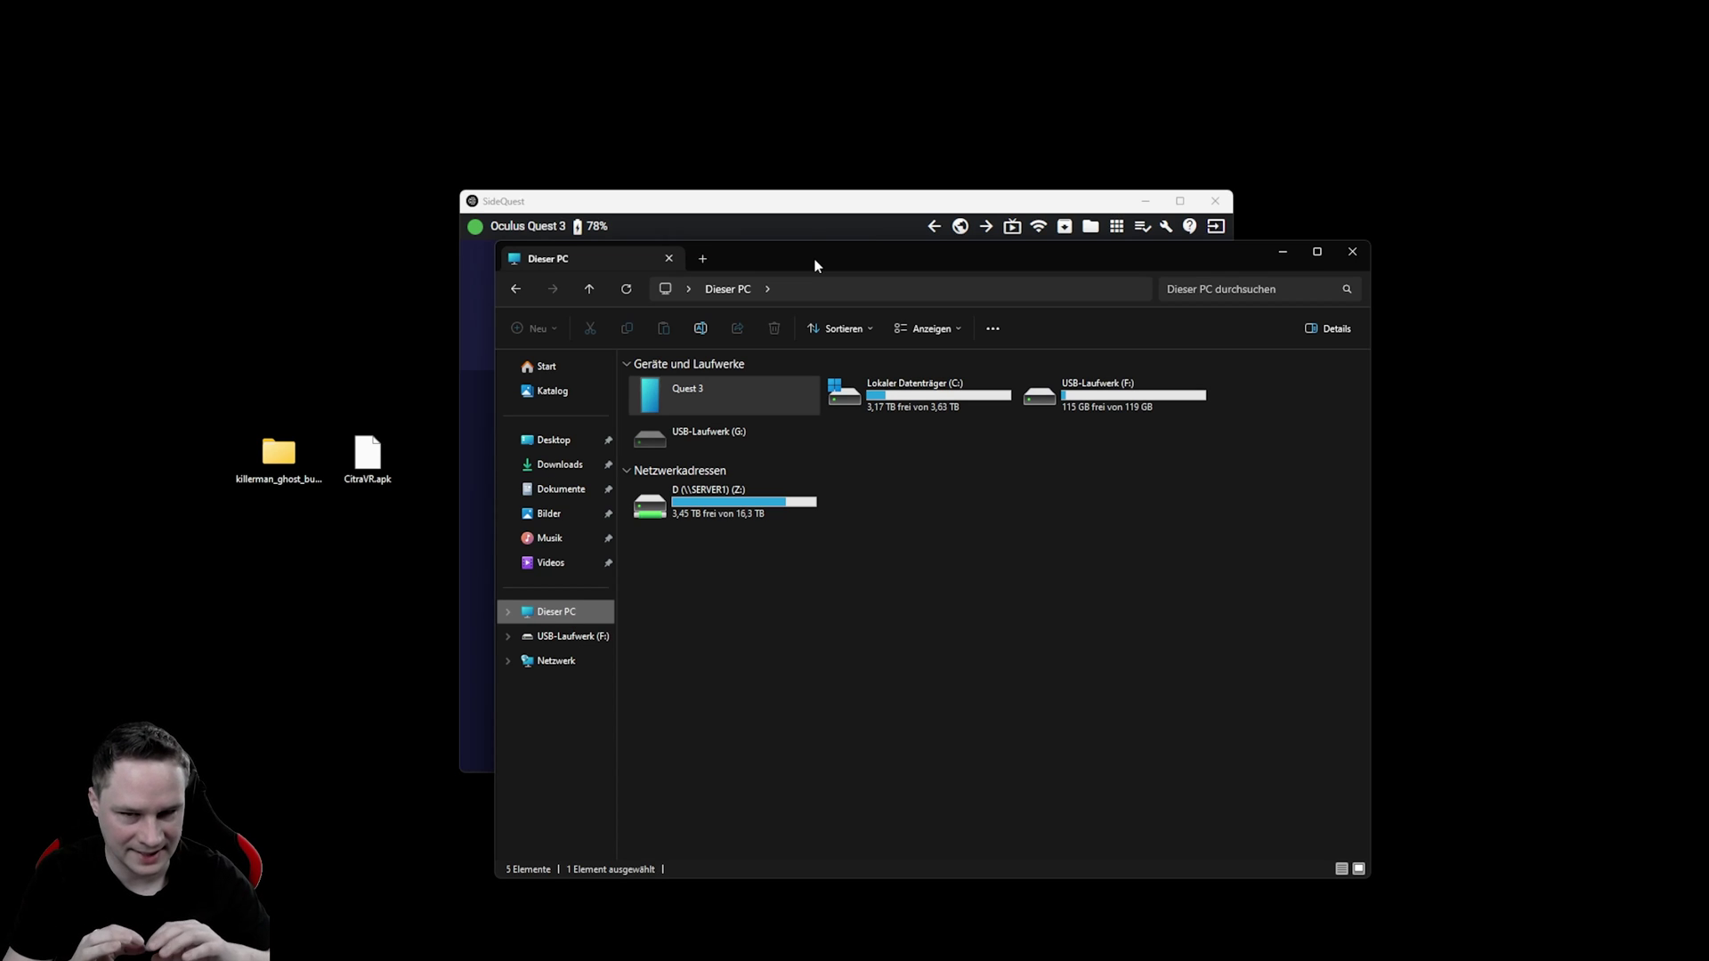
pyautogui.moveTo(780, 255); pyautogui.dragTo(814, 251)
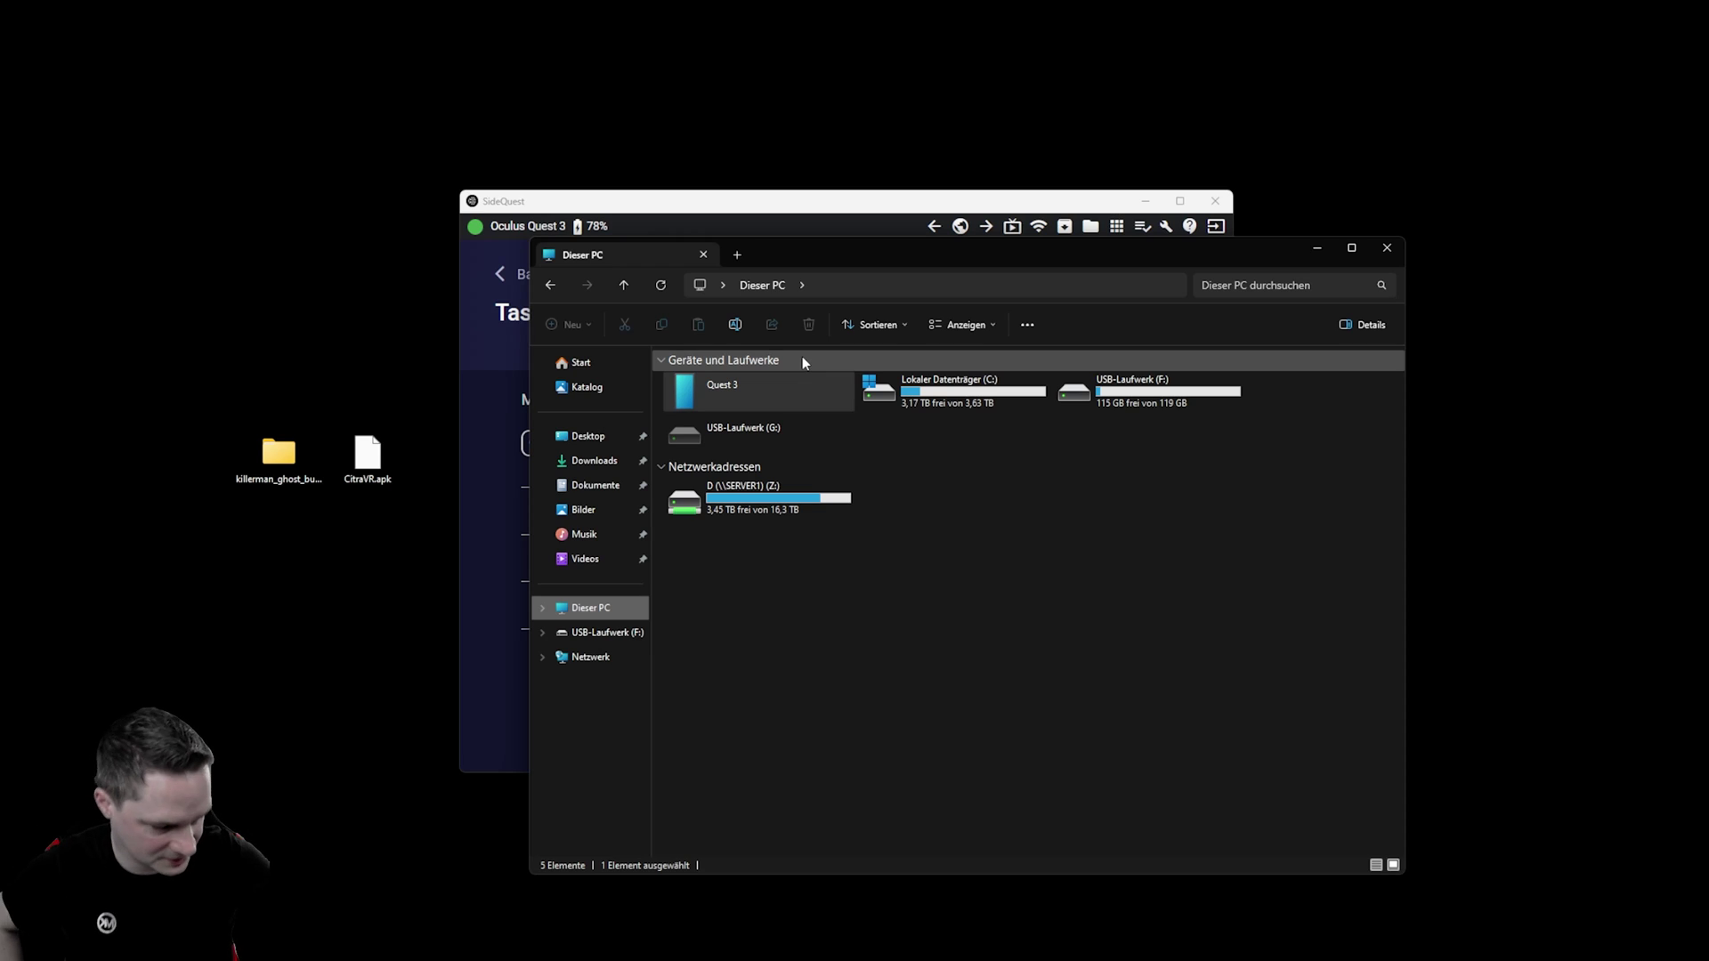
pyautogui.doubleClick(719, 391)
# Open the Quest 3's Interner gemeinsamer Speicher and then its 3DS Games folder
pyautogui.doubleClick(756, 371)
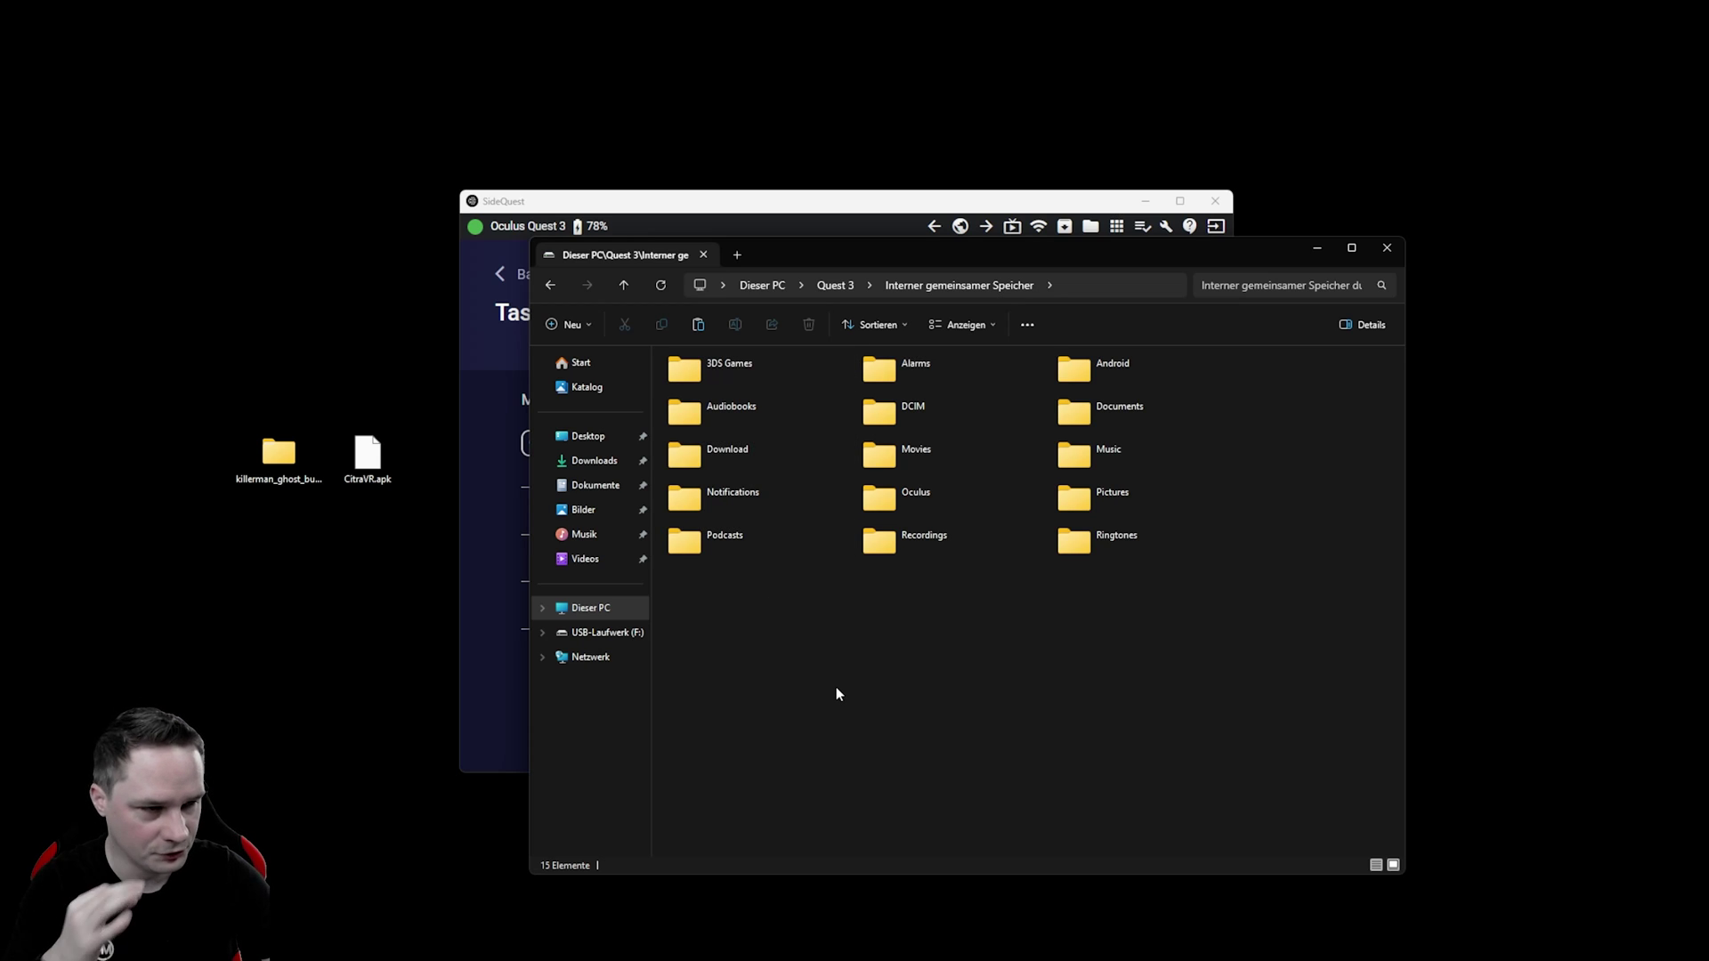
pyautogui.rightClick(861, 636)
pyautogui.click(961, 799)
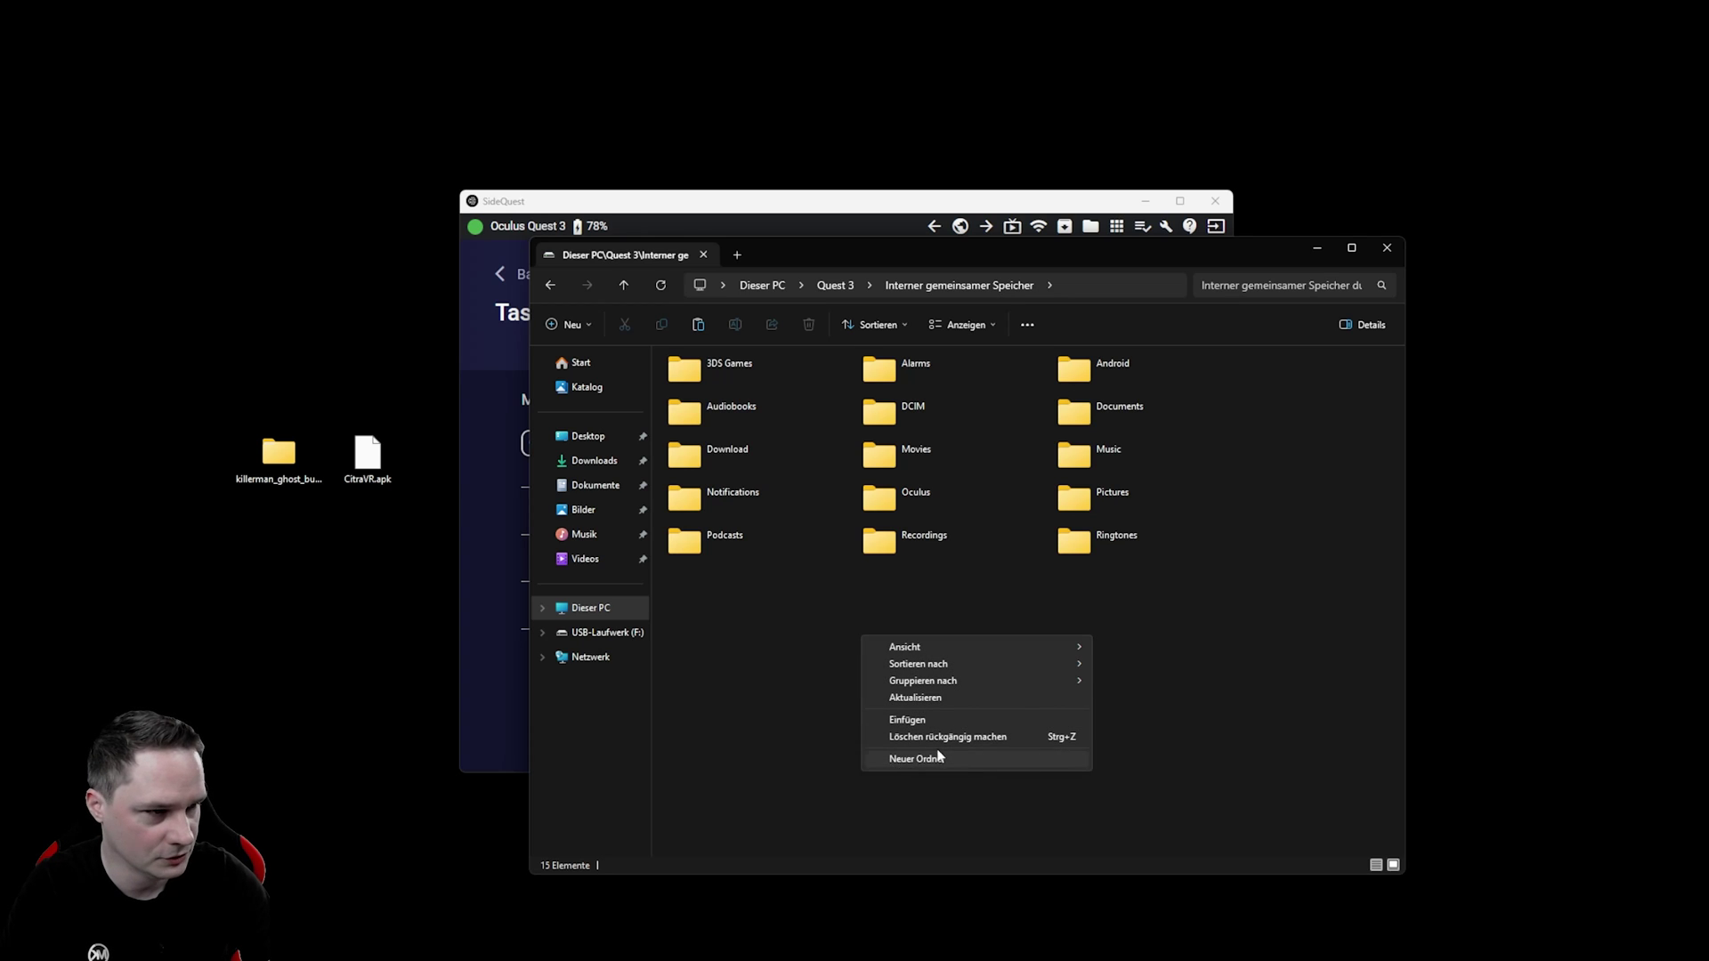
pyautogui.click(780, 710)
pyautogui.click(719, 363)
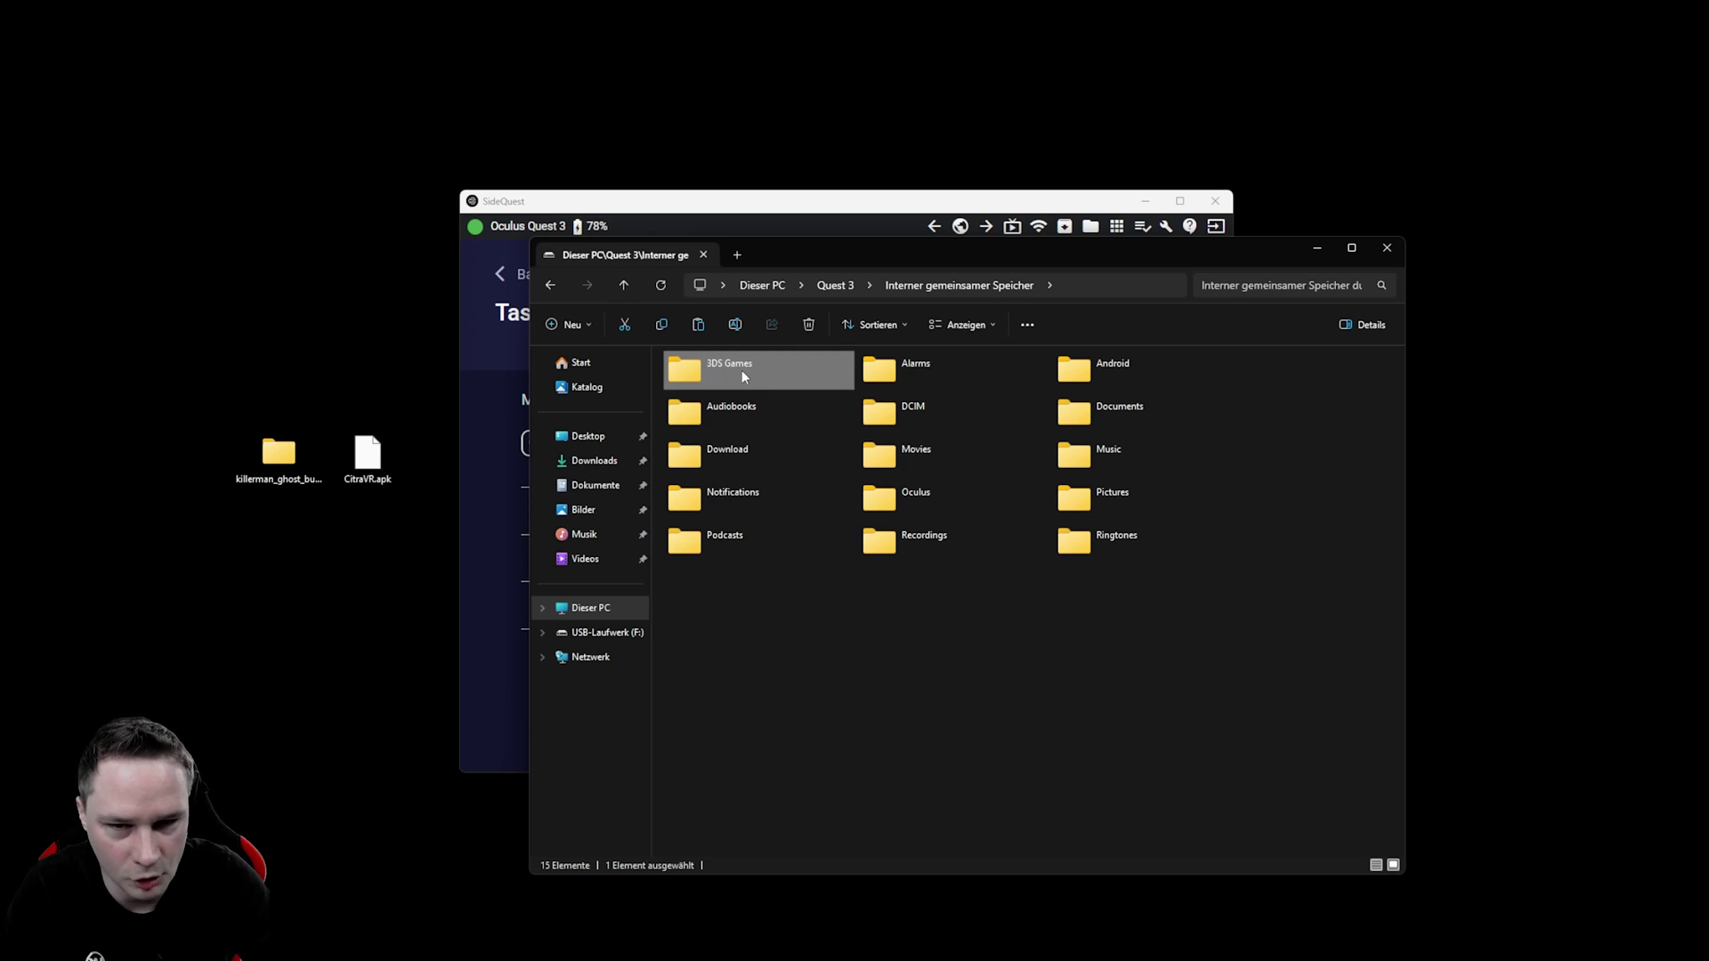
pyautogui.doubleClick(741, 371)
# Select the 17.4 MB killerman.3dsx file in the 3DS Games folder
pyautogui.moveTo(846, 253); pyautogui.dragTo(881, 252)
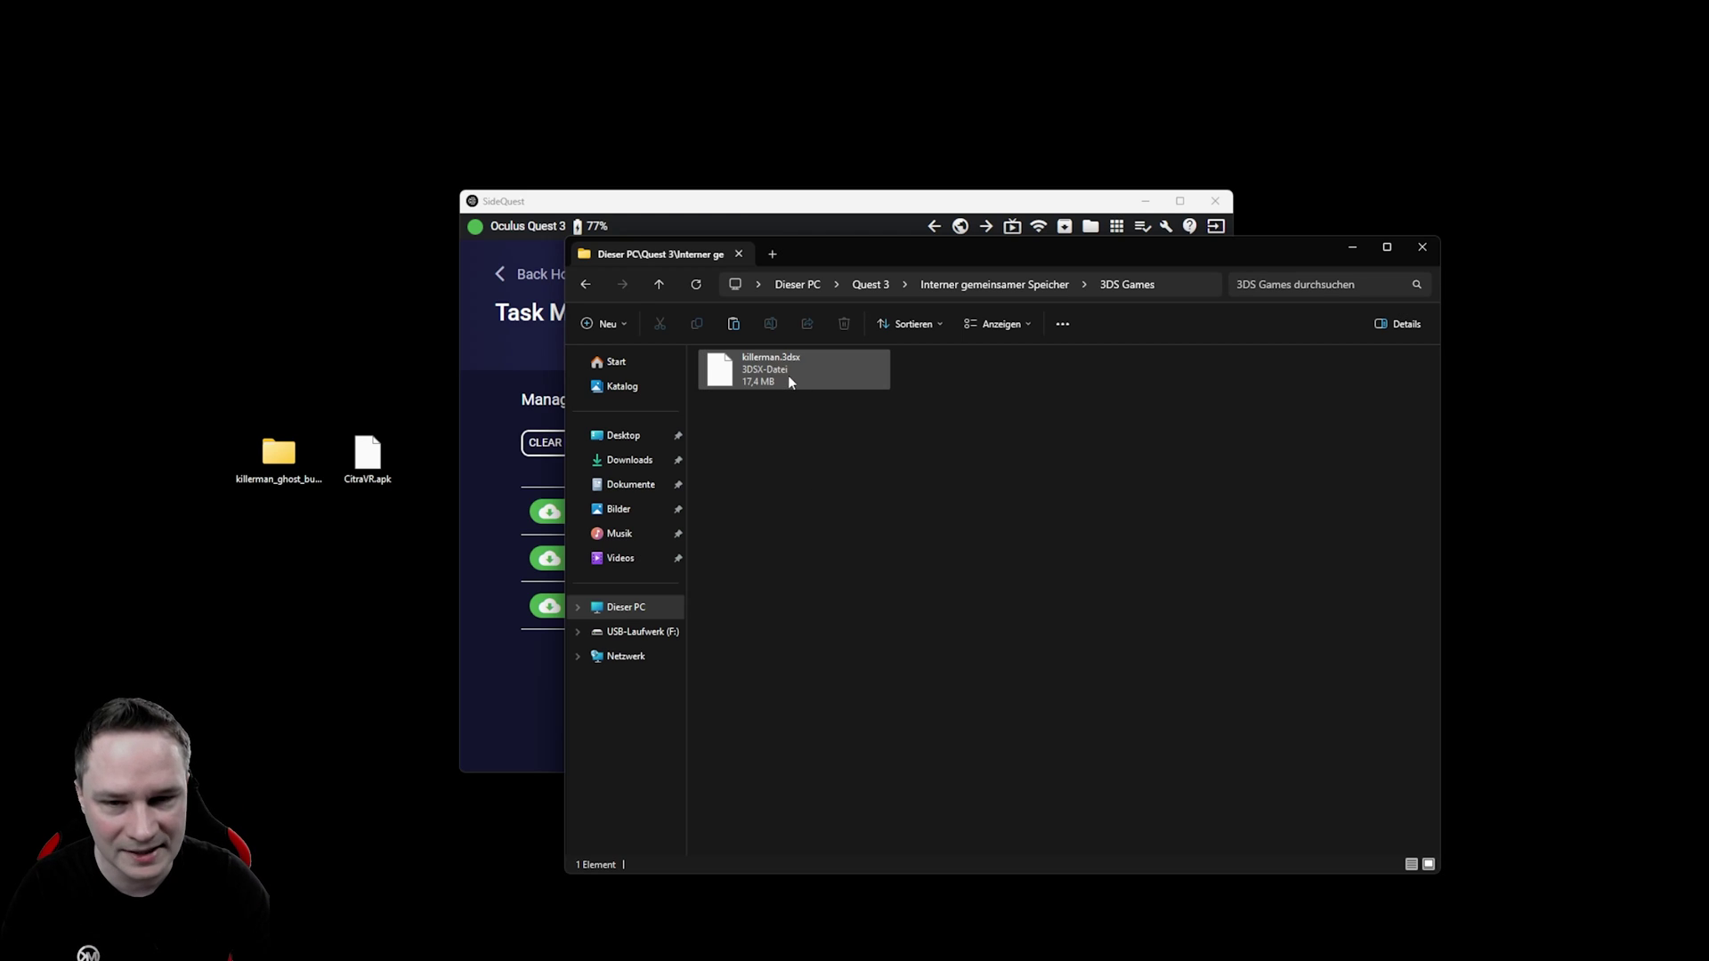
pyautogui.click(788, 376)
pyautogui.click(798, 459)
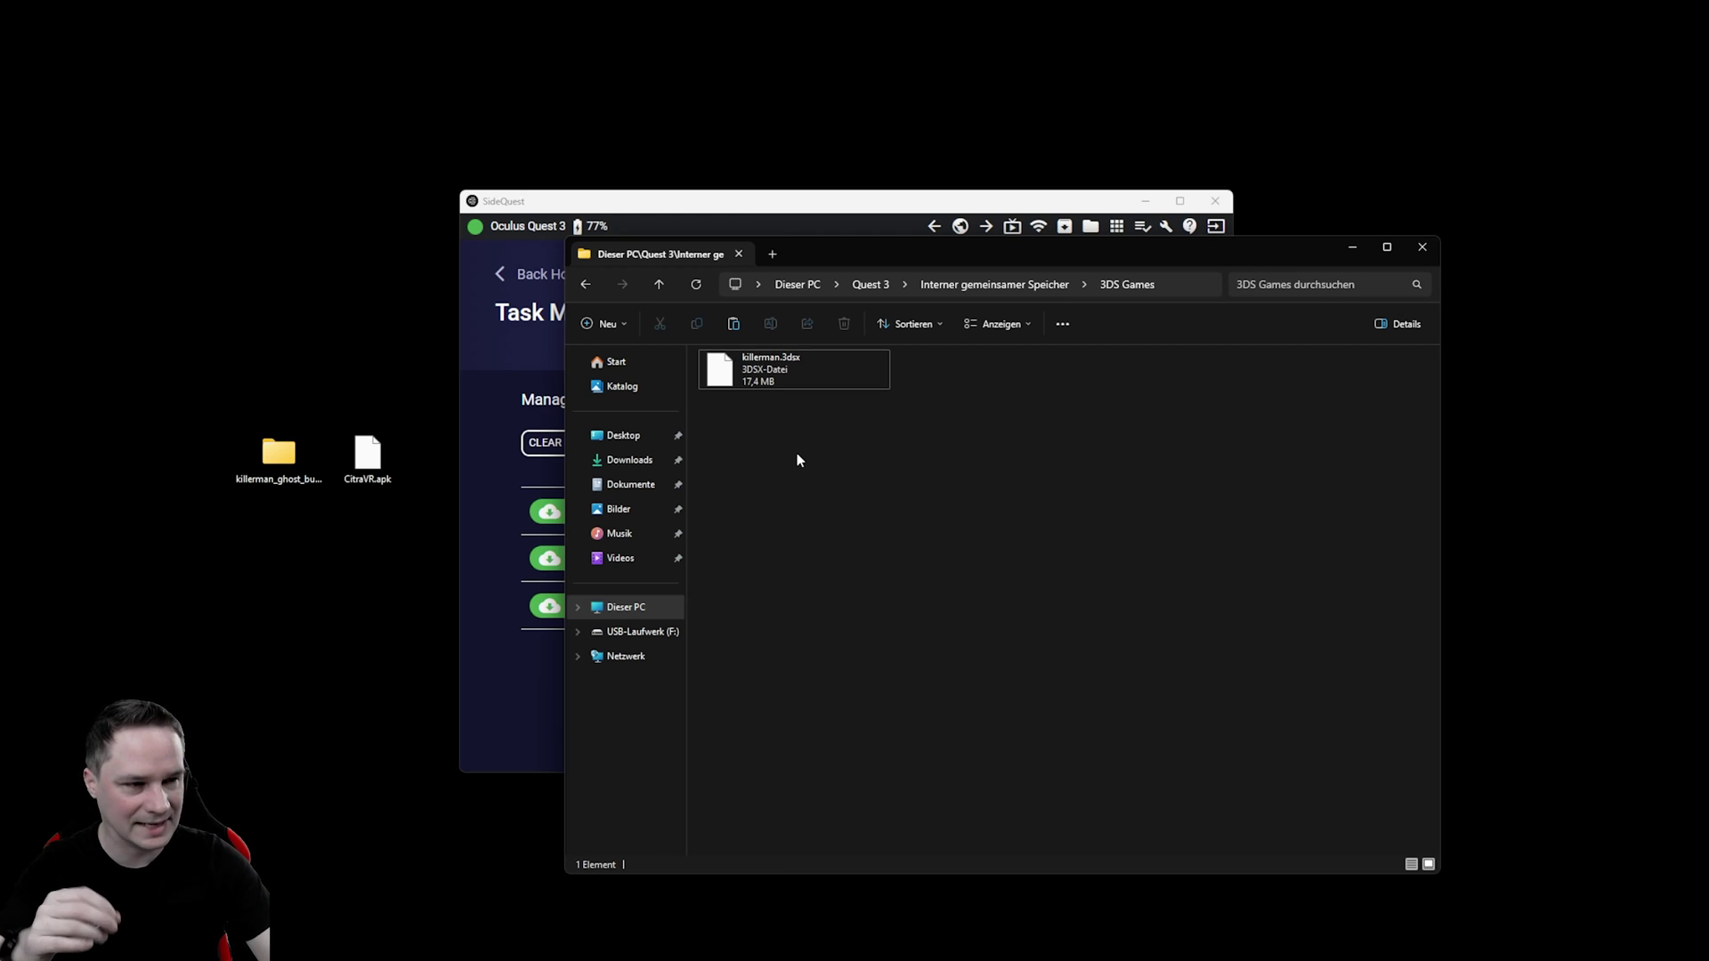
pyautogui.click(763, 379)
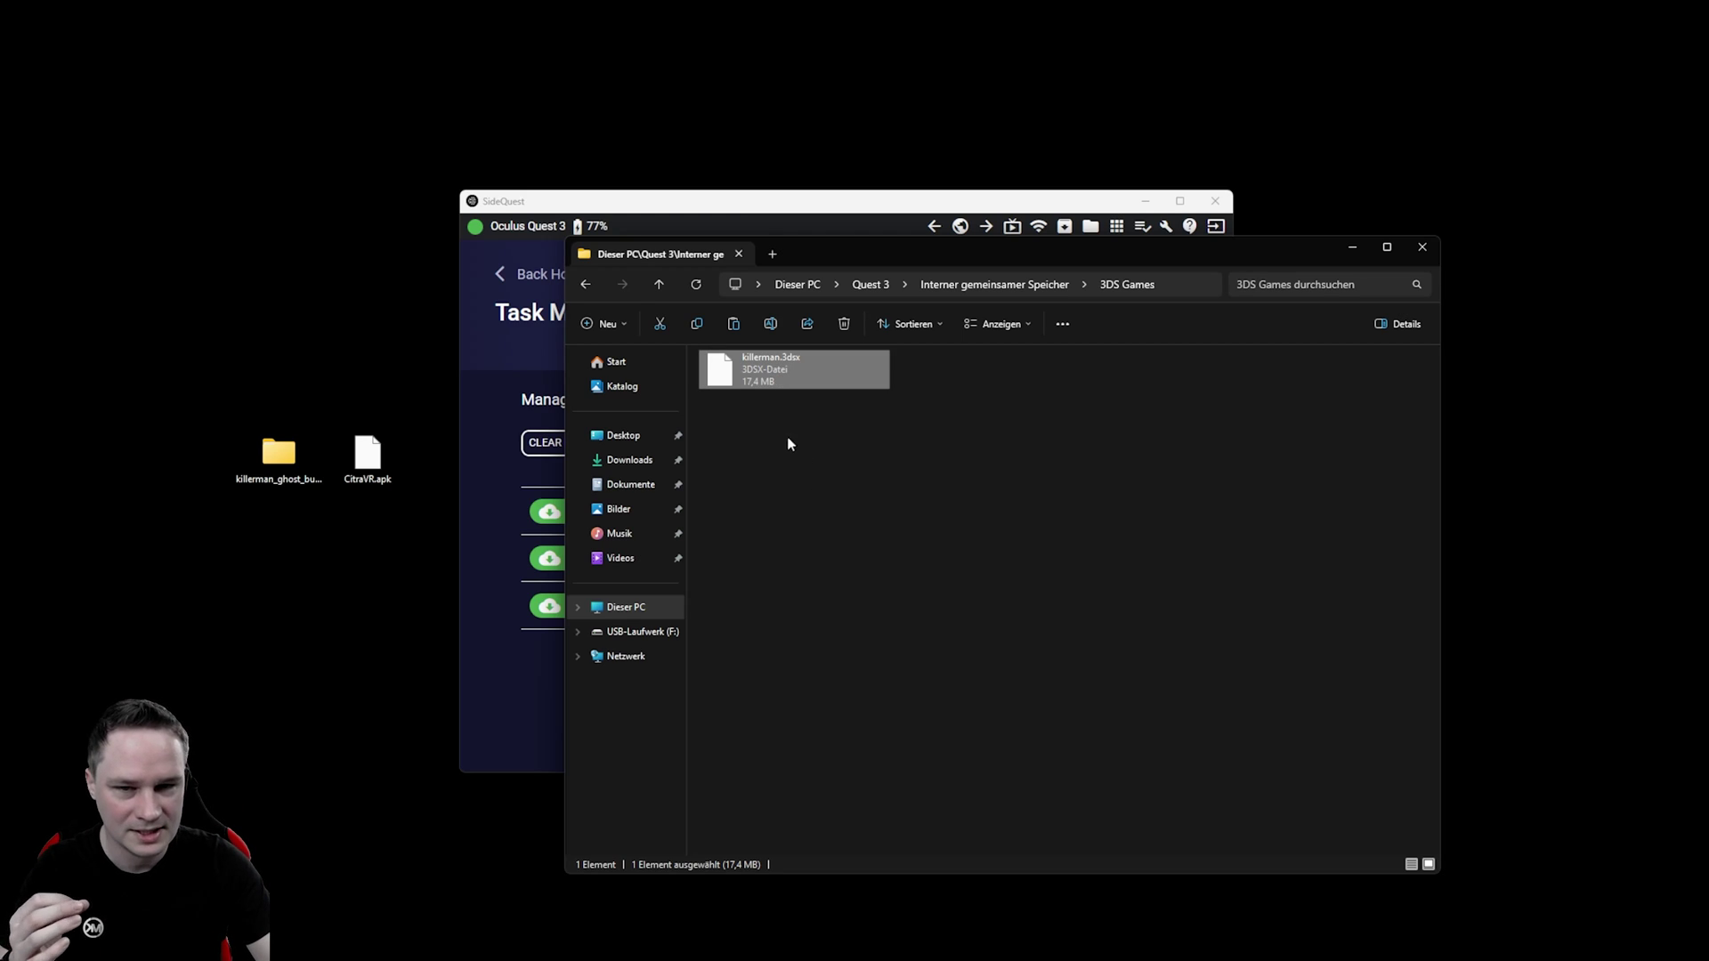
pyautogui.click(823, 486)
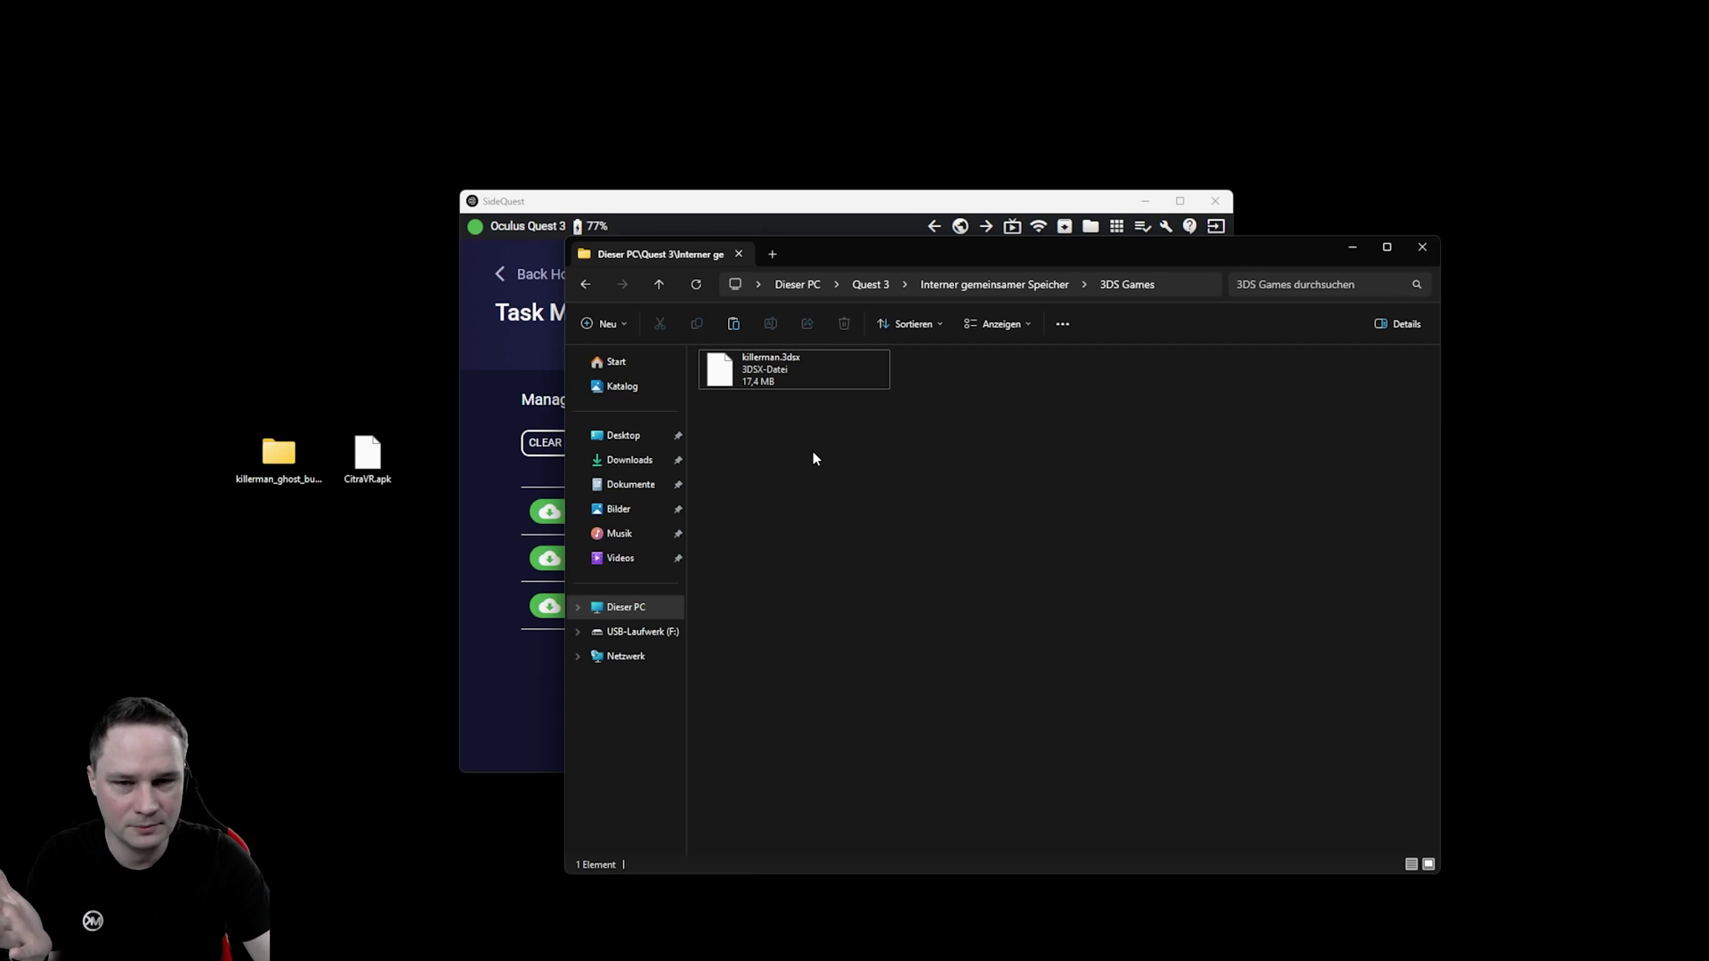
pyautogui.moveTo(862, 257); pyautogui.dragTo(845, 262)
pyautogui.click(758, 376)
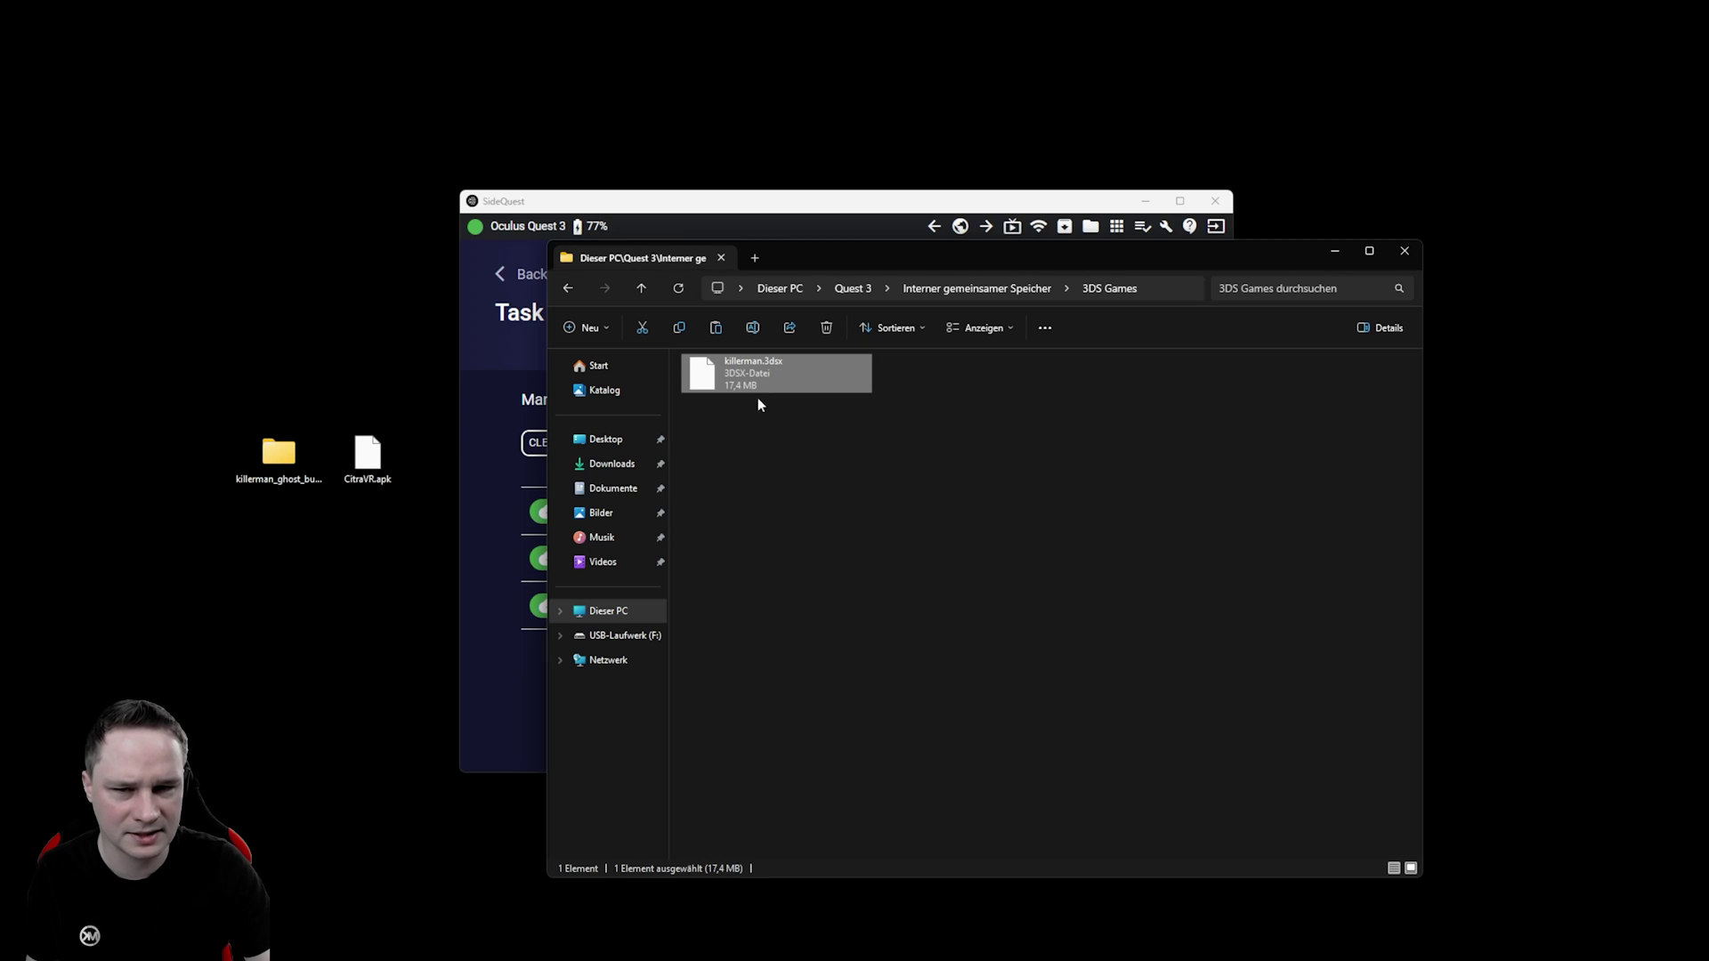
pyautogui.click(769, 462)
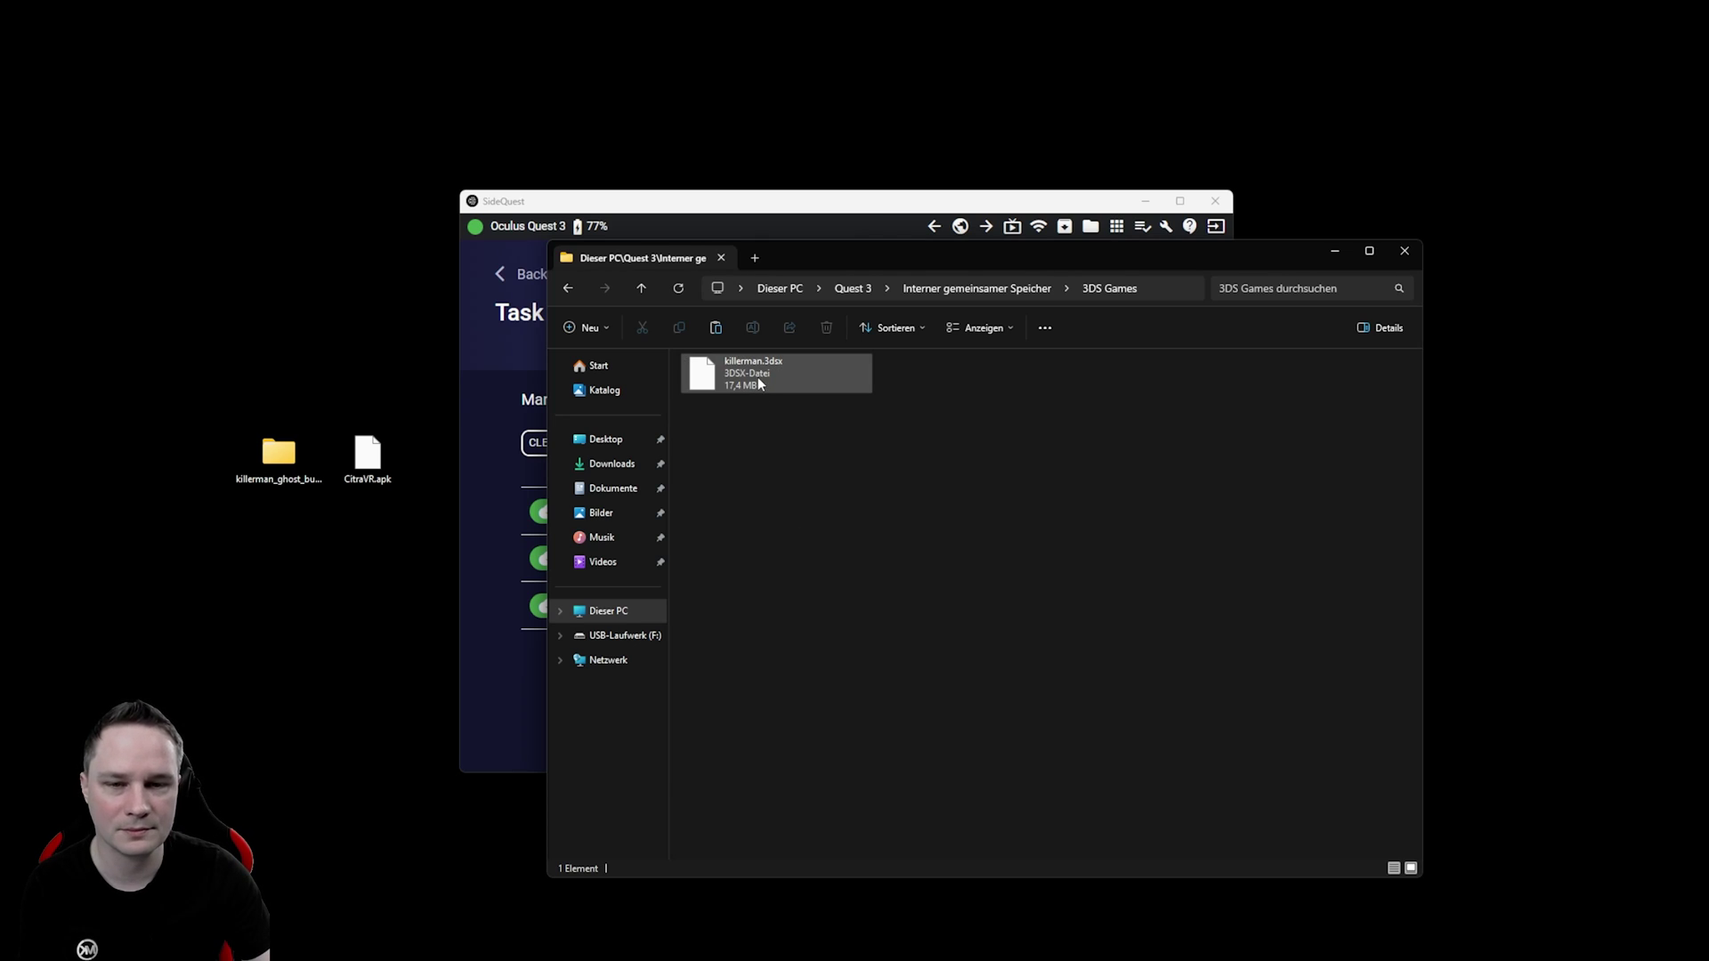
pyautogui.click(272, 448)
pyautogui.click(728, 463)
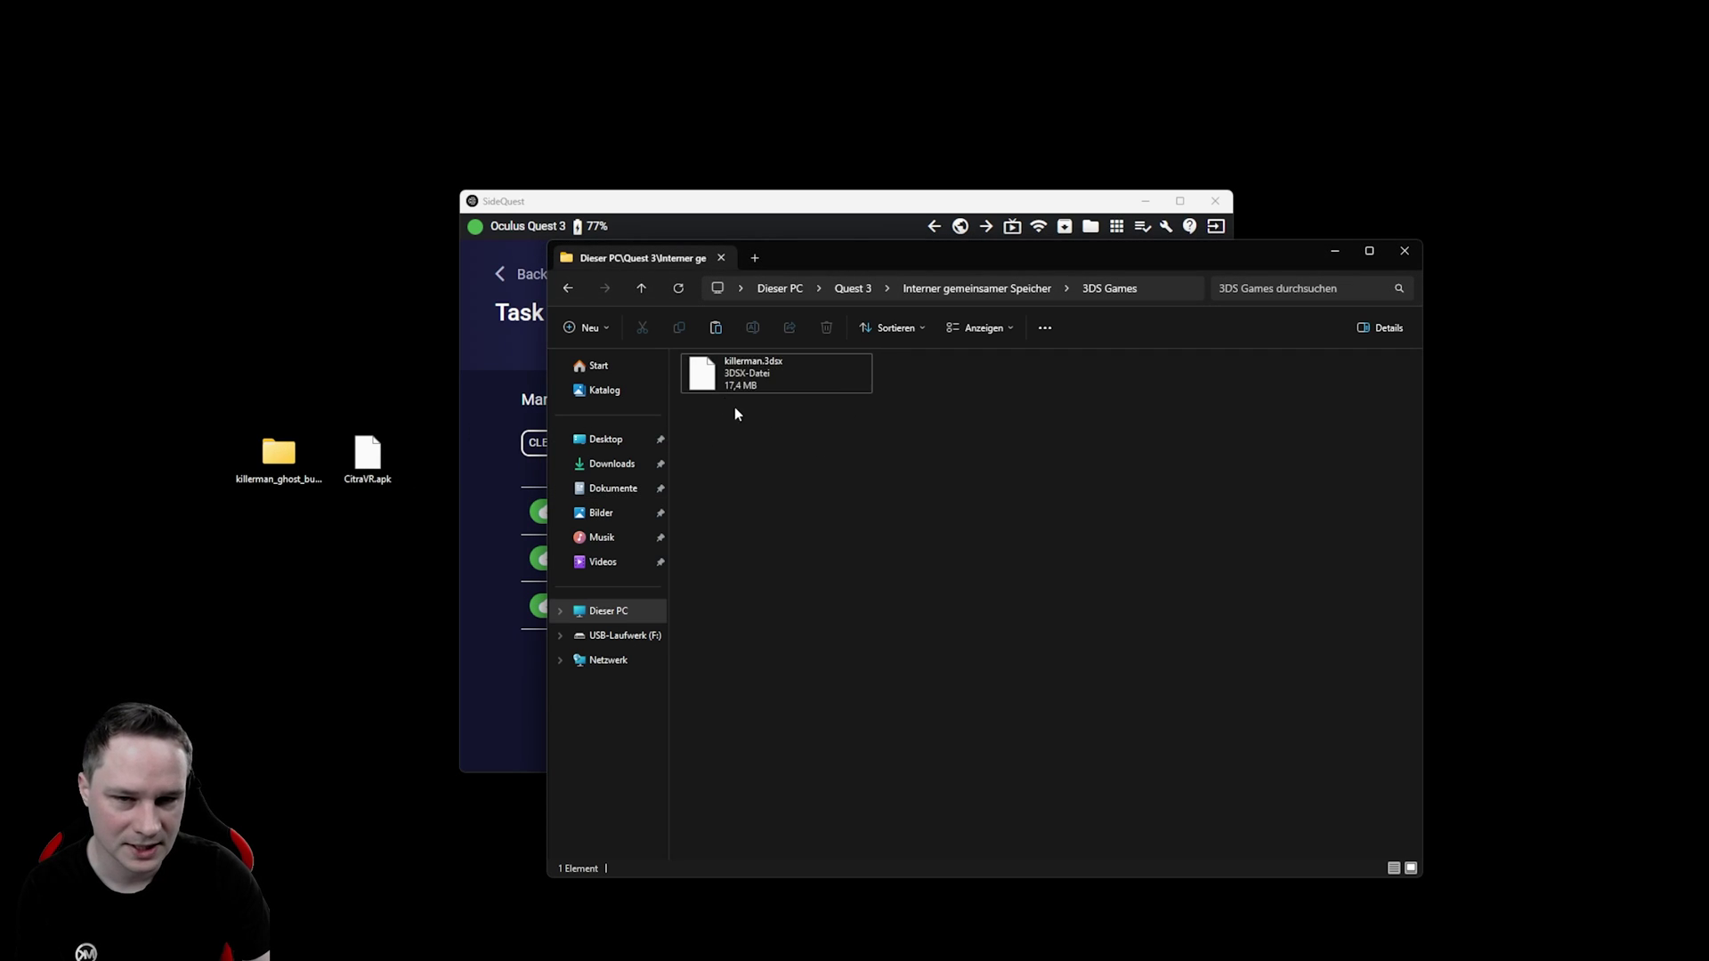
pyautogui.click(823, 376)
pyautogui.click(811, 491)
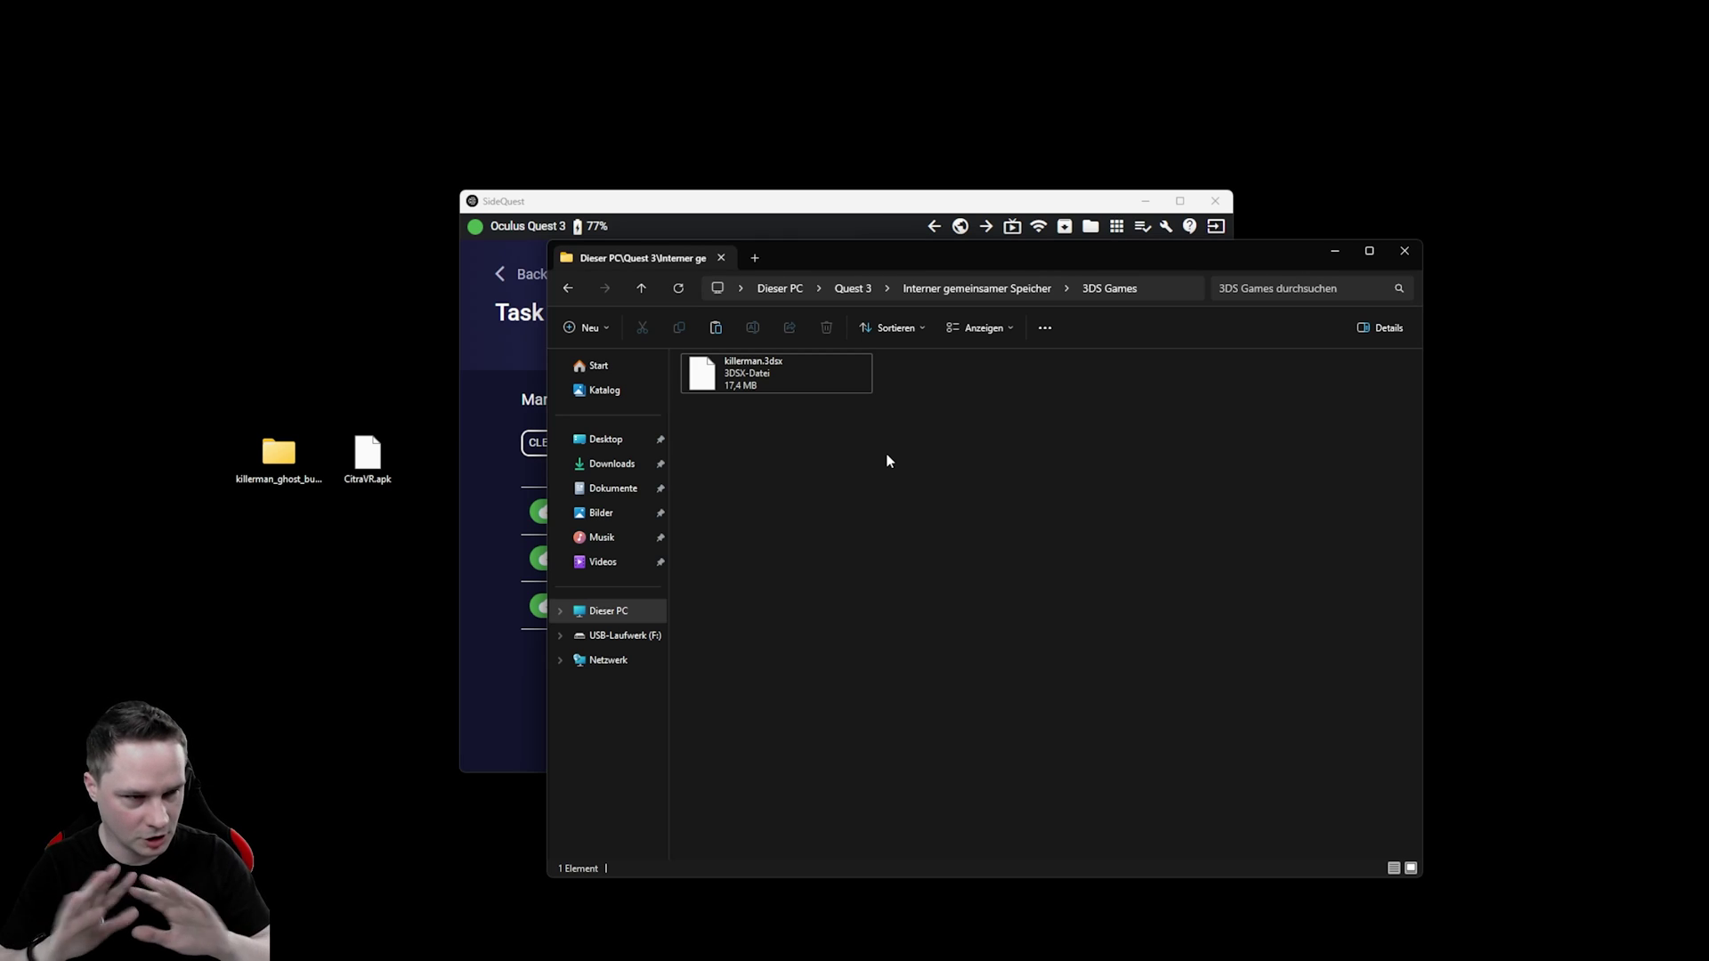
pyautogui.moveTo(1043, 572); pyautogui.dragTo(906, 544)
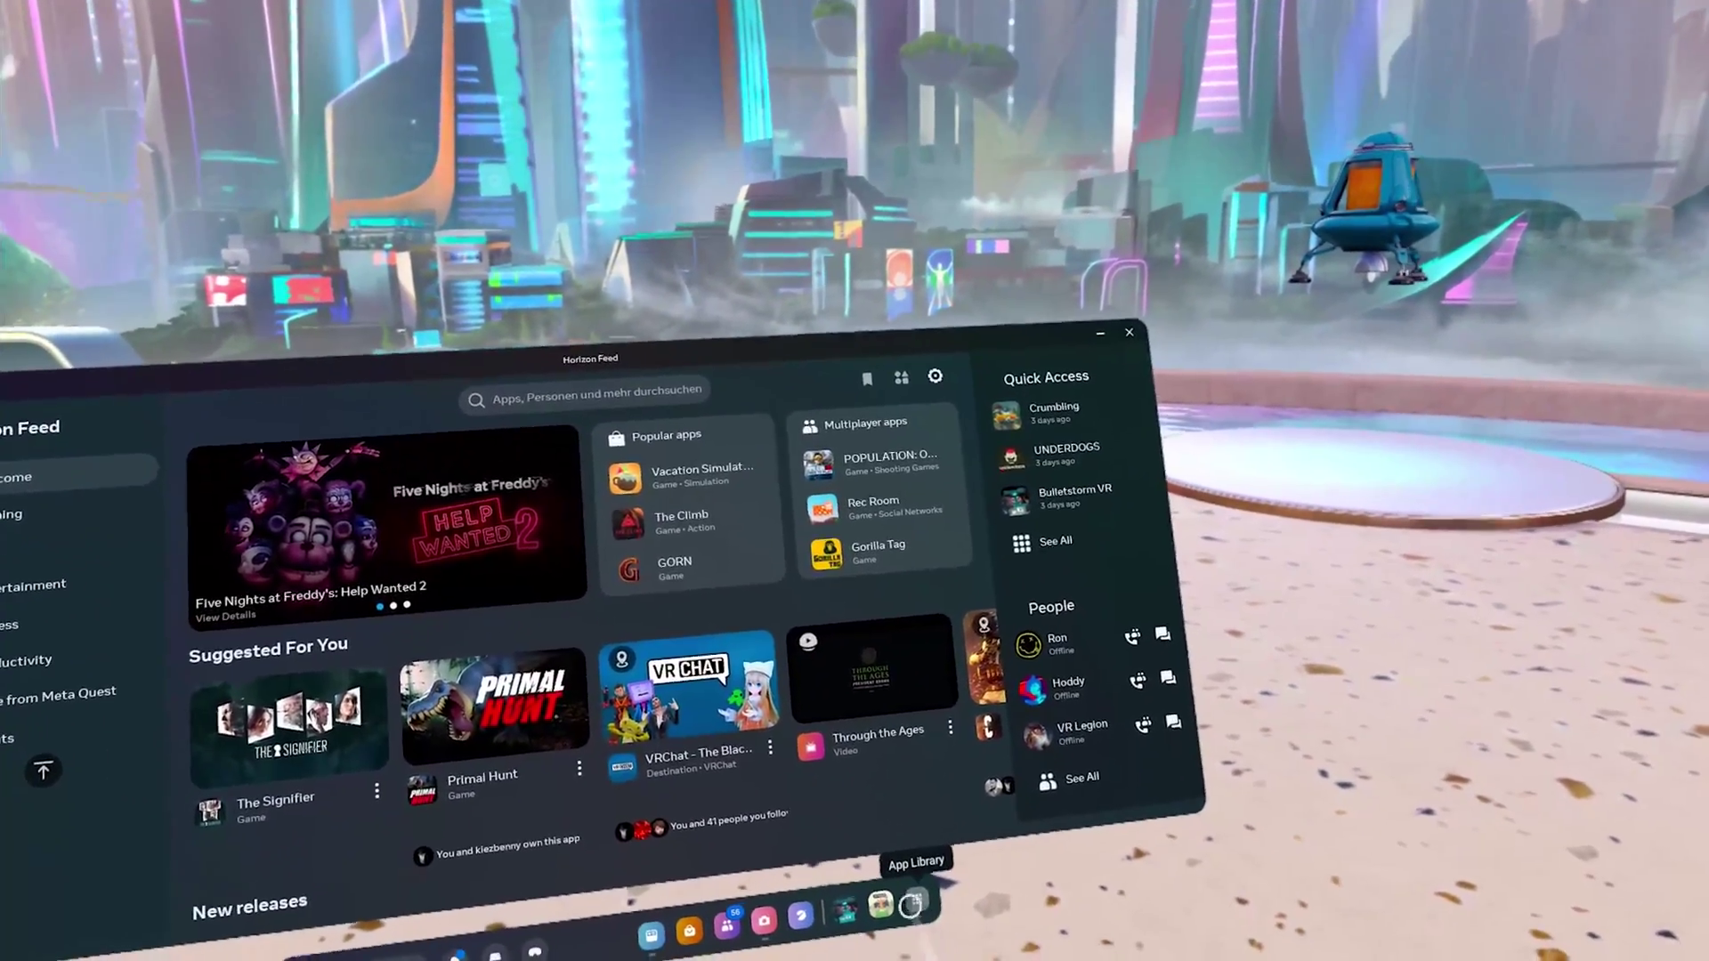
# Open the App Library of installed apps in Meta Quest Home
pyautogui.click(986, 923)
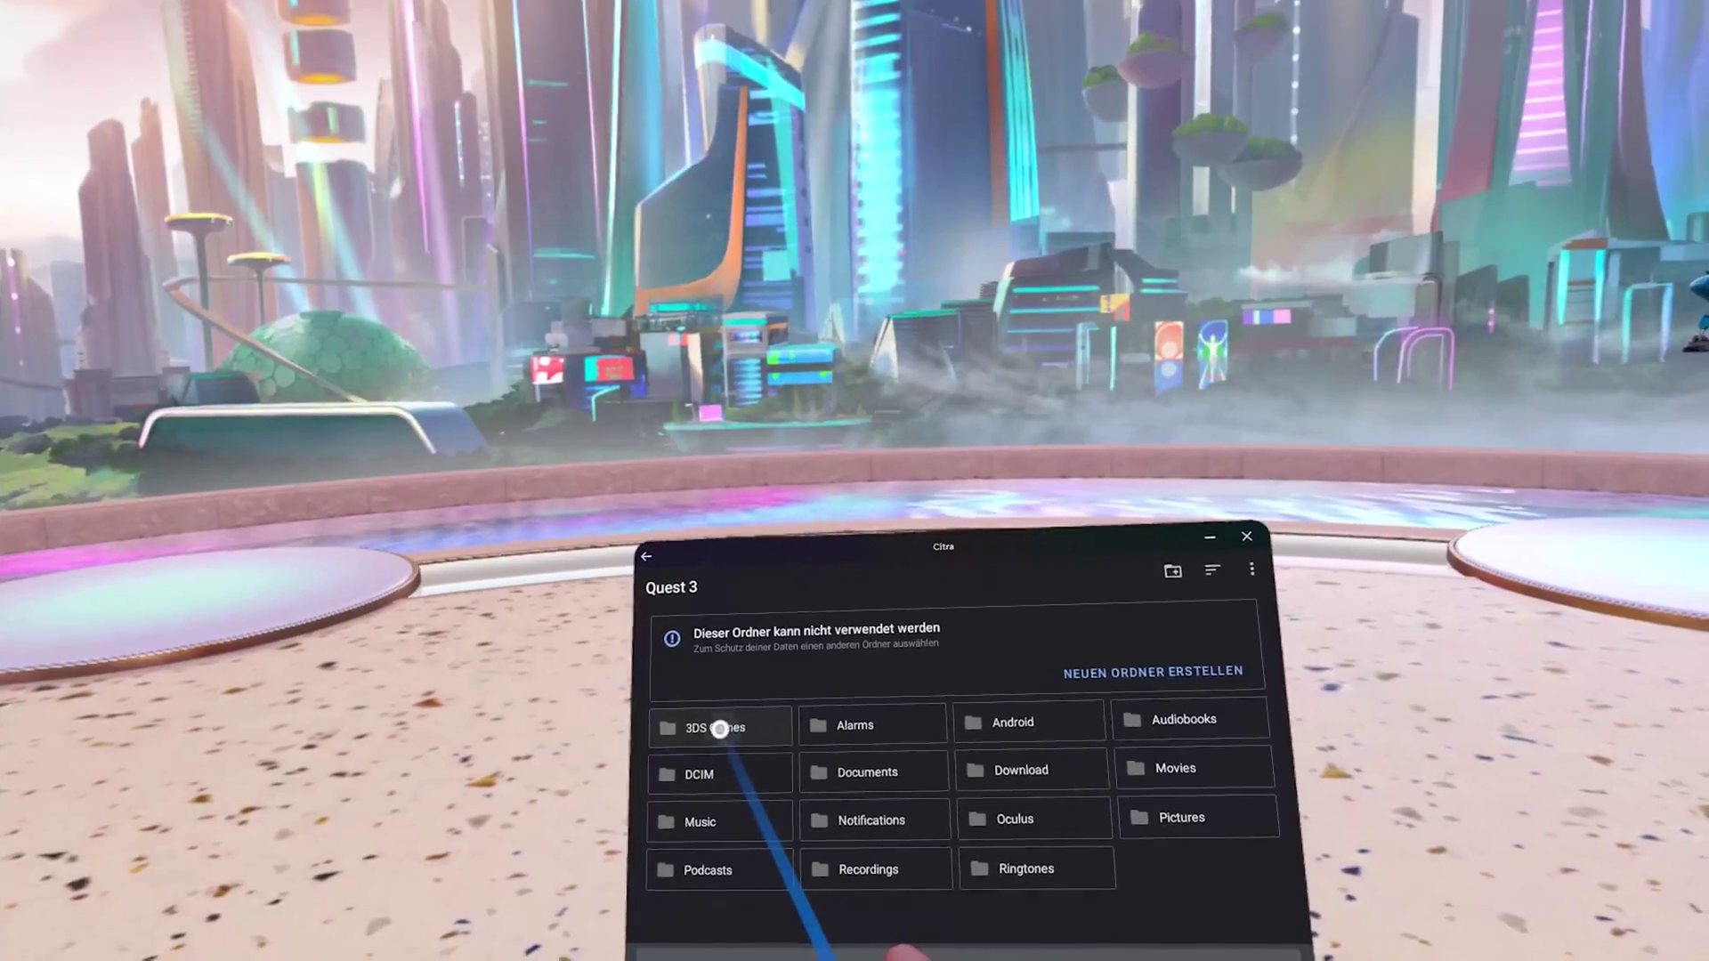
# Open the 3DS Games folder in Citra's folder picker
pyautogui.click(723, 728)
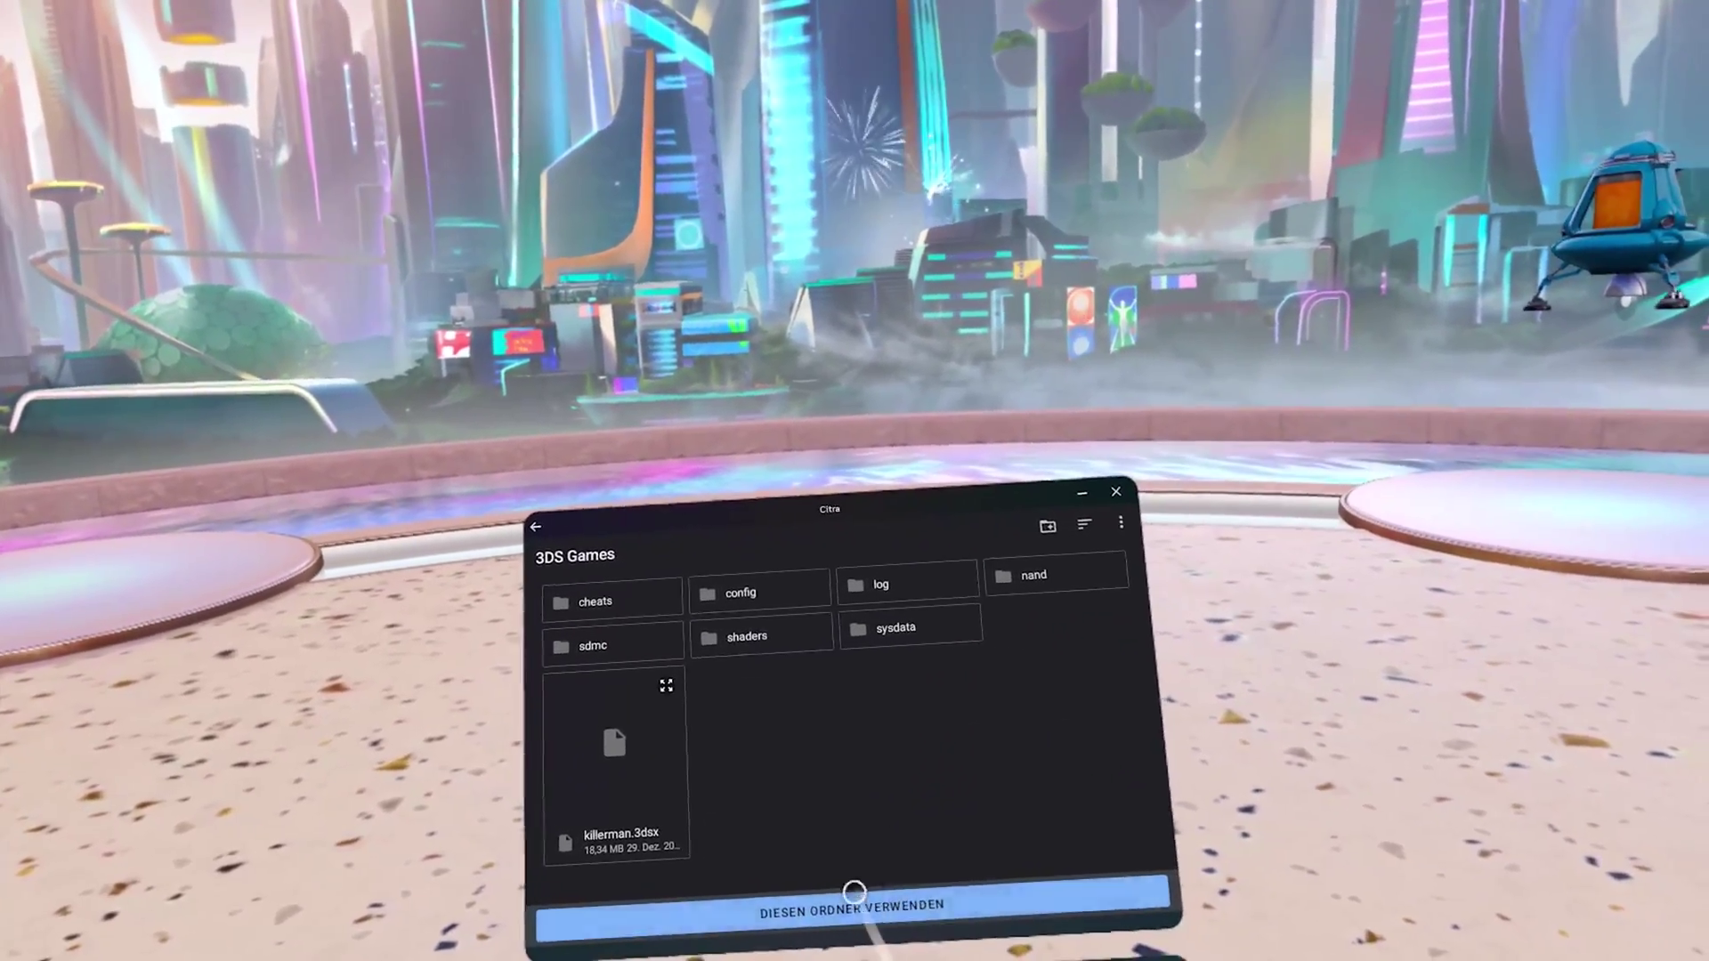